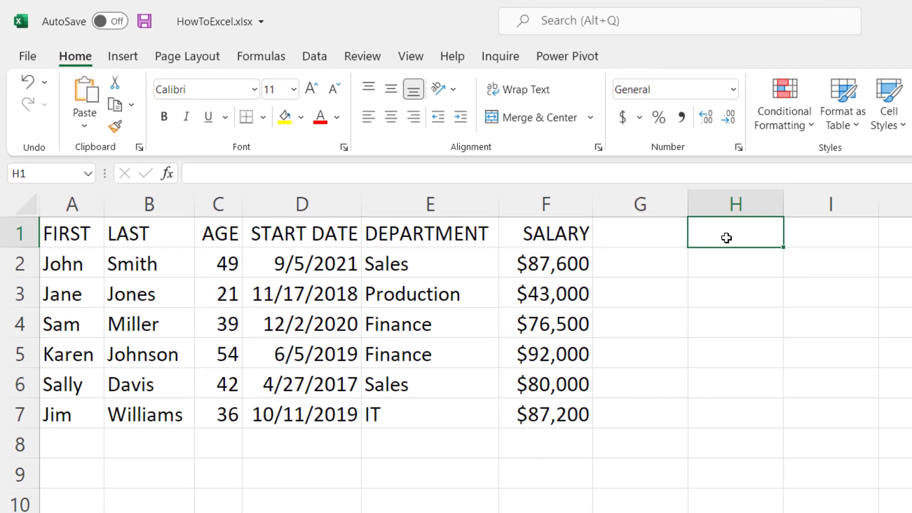
# Enter =2+2 in H1, then edit it to =2+3 in the formula bar
pyautogui.write('=')
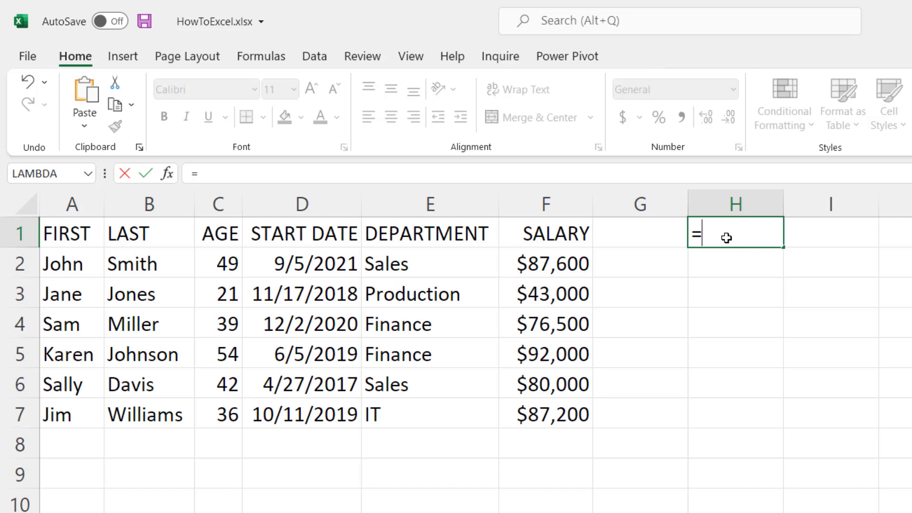
pyautogui.write('2+2')
pyautogui.press('Return')
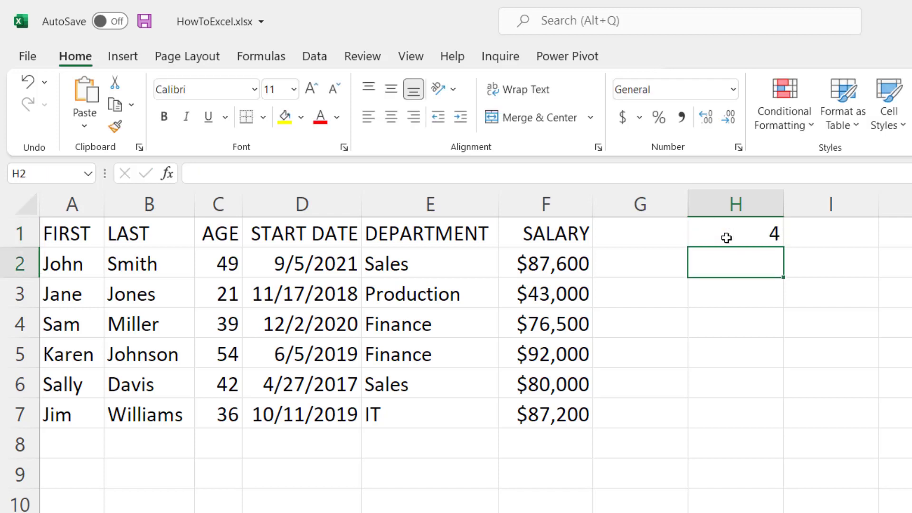
pyautogui.click(726, 237)
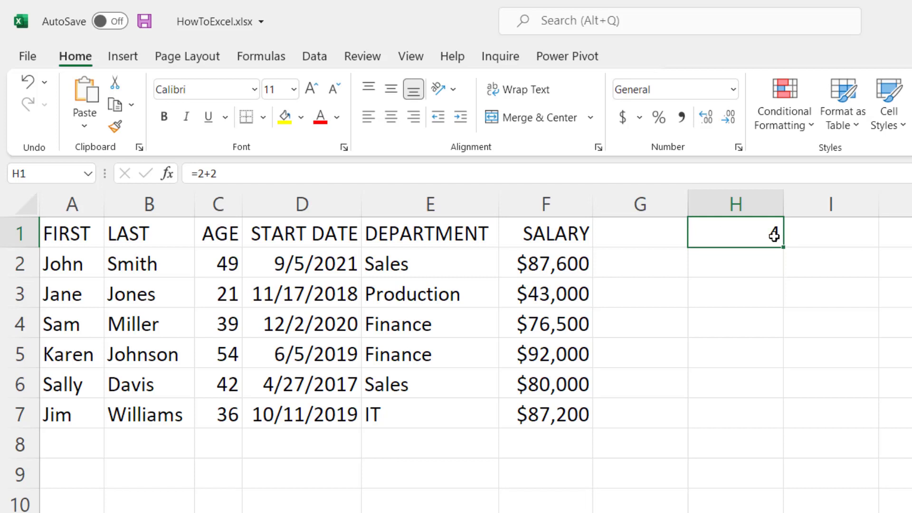
pyautogui.click(255, 173)
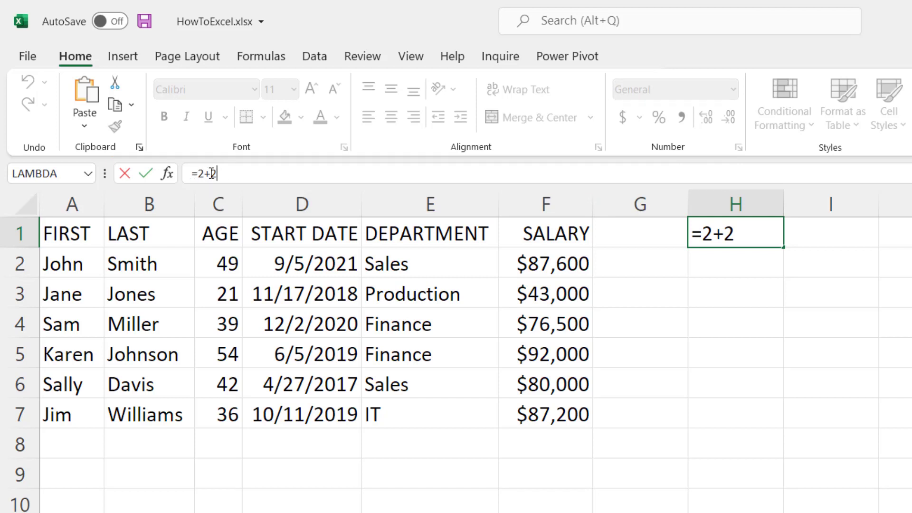
pyautogui.press('BackSpace')
pyautogui.write('3')
pyautogui.press('Return')
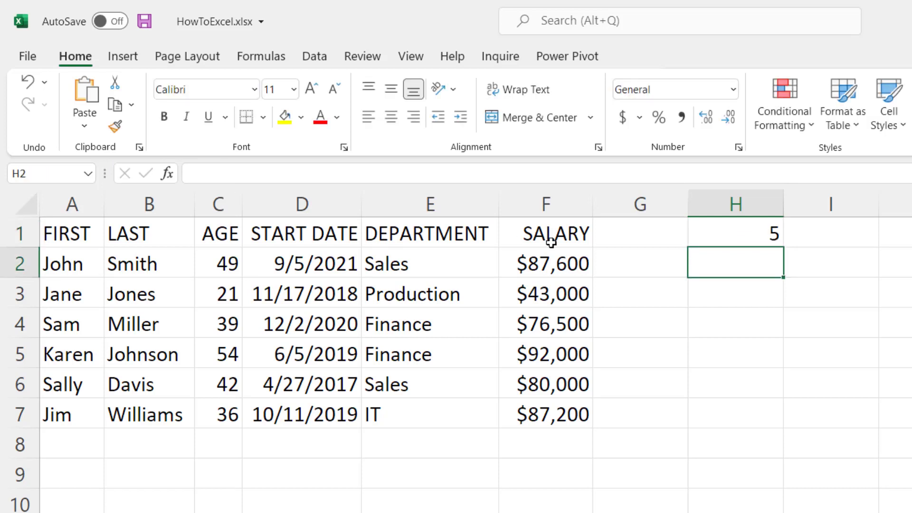
# Replace H1's formula with =2+2*3/3^3, showing 2.2222222
pyautogui.click(769, 229)
pyautogui.write('=')
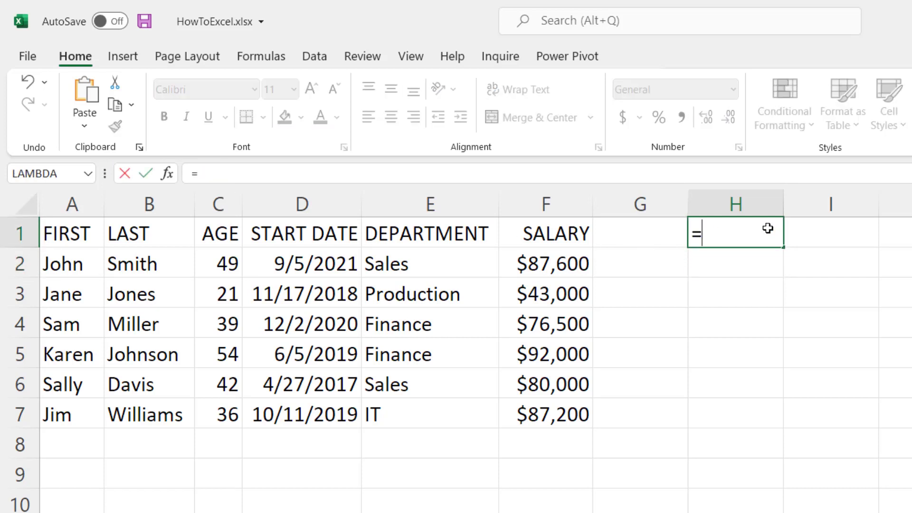
pyautogui.write('2+2')
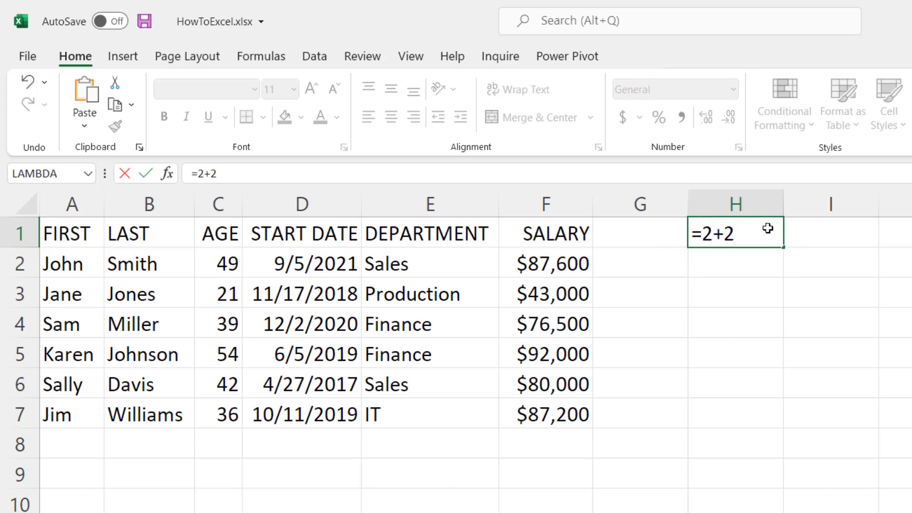
pyautogui.write('*3/3')
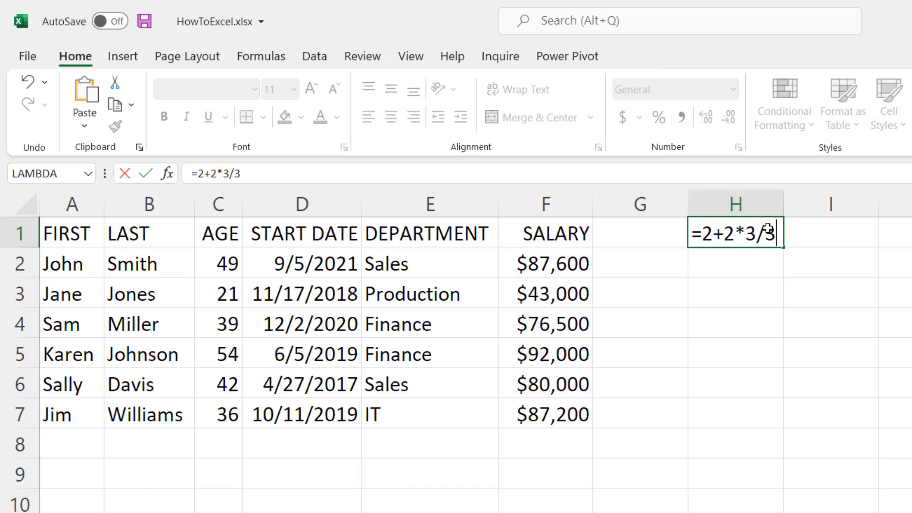
pyautogui.write('^3')
pyautogui.press('Return')
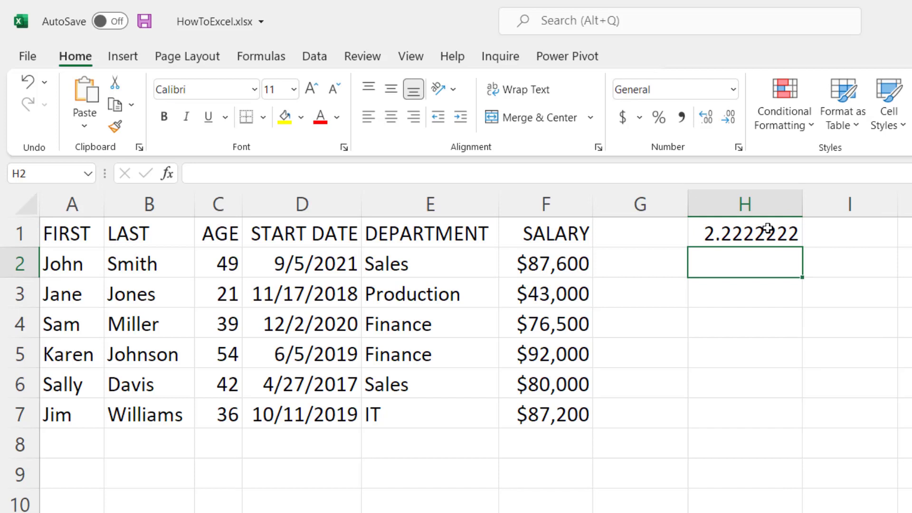
# Enter =F2+F3 in H1, totalling the two salaries to $130,600
pyautogui.click(768, 229)
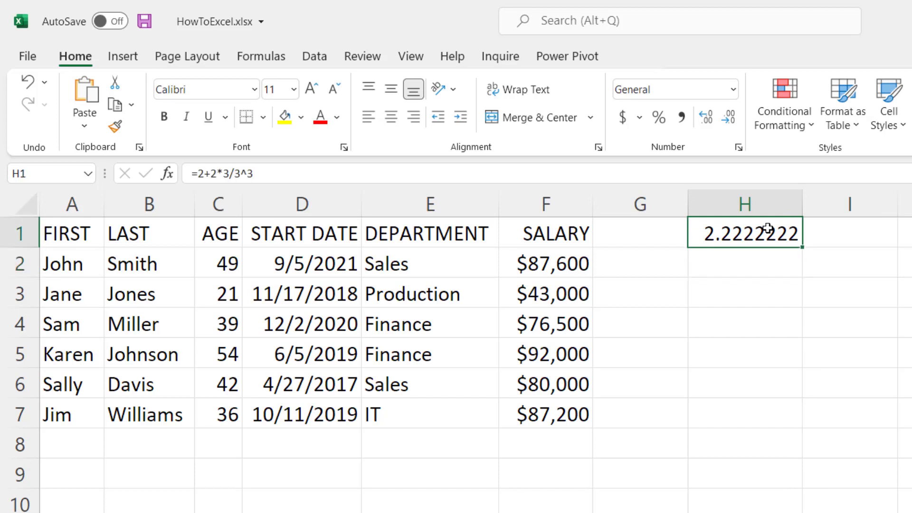
pyautogui.write('=')
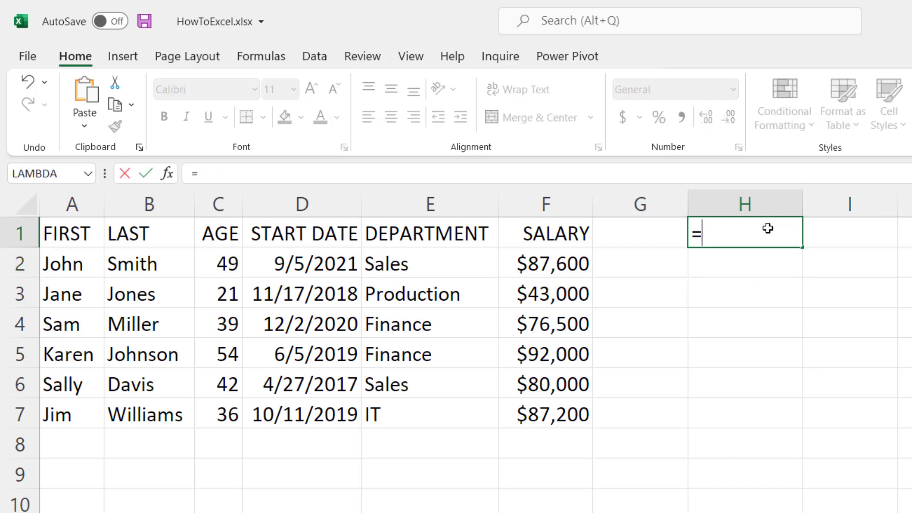
pyautogui.click(555, 266)
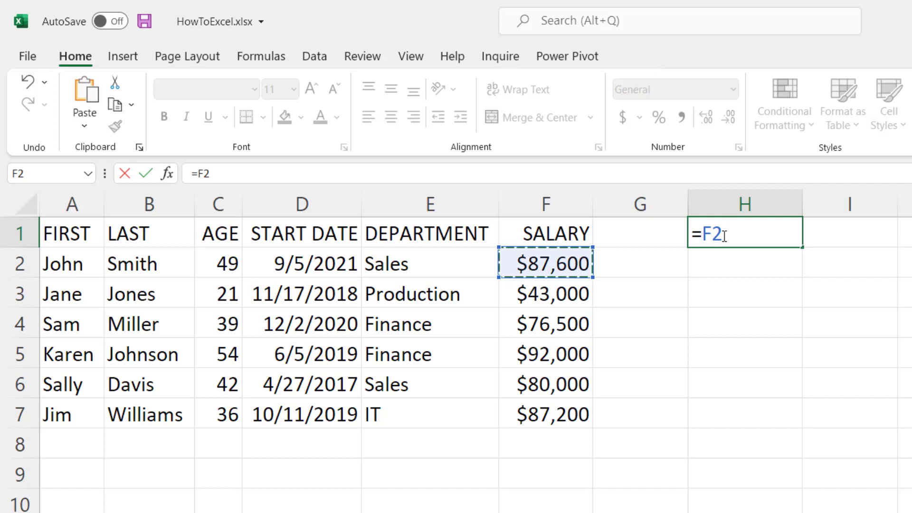
pyautogui.write('+')
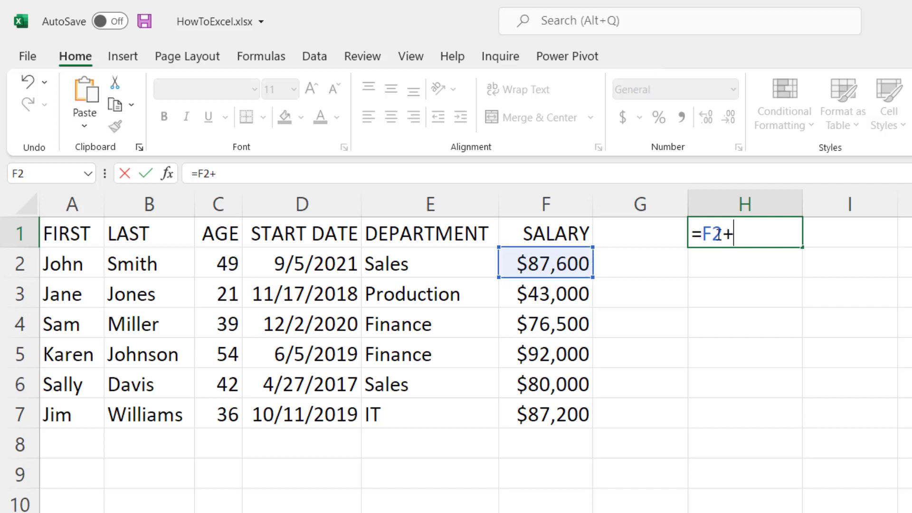
pyautogui.click(557, 294)
pyautogui.press('Return')
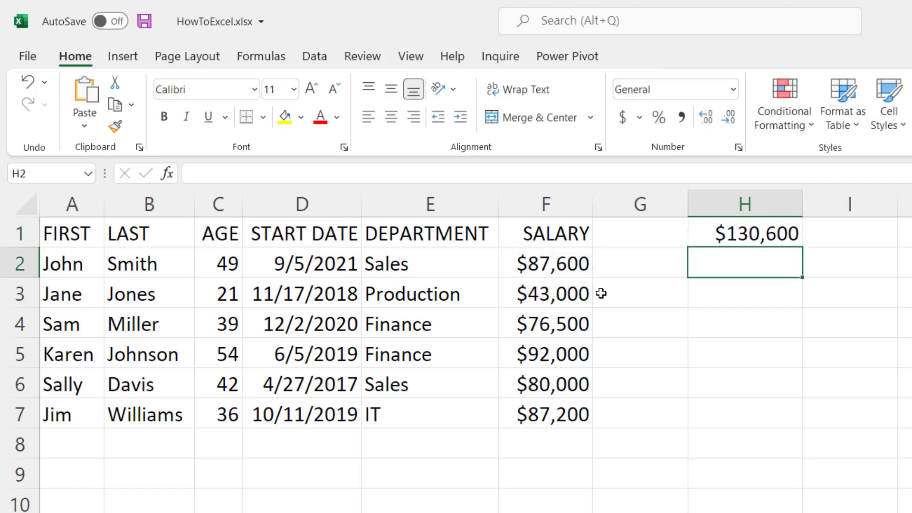
# Insert an empty column at H, shifting the total into I1
pyautogui.rightClick(719, 208)
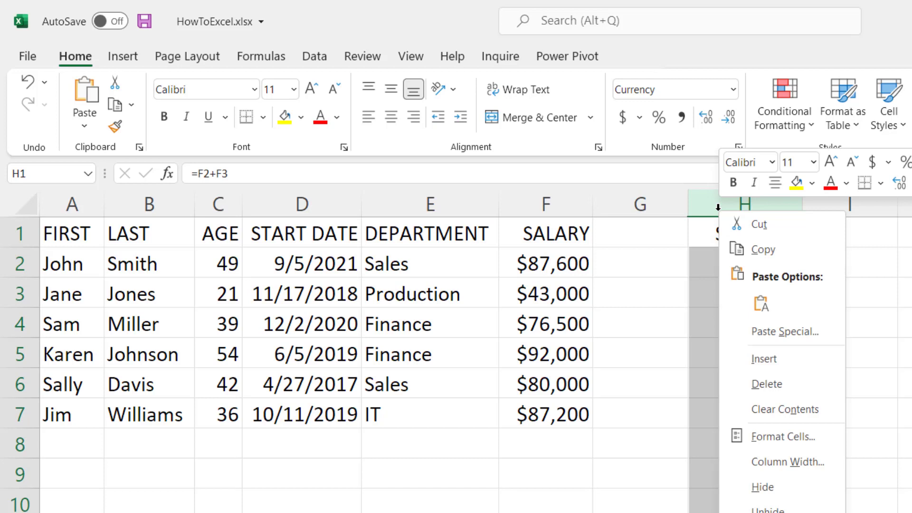
pyautogui.click(764, 359)
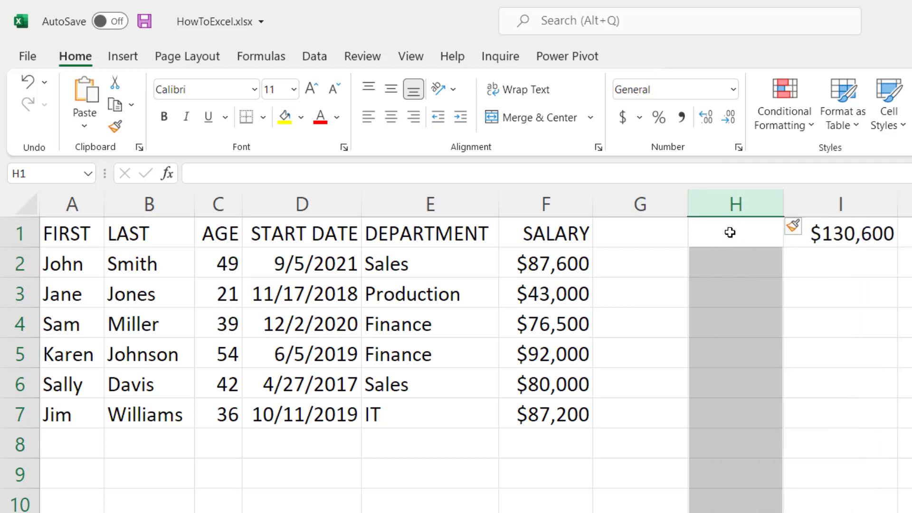
pyautogui.click(839, 240)
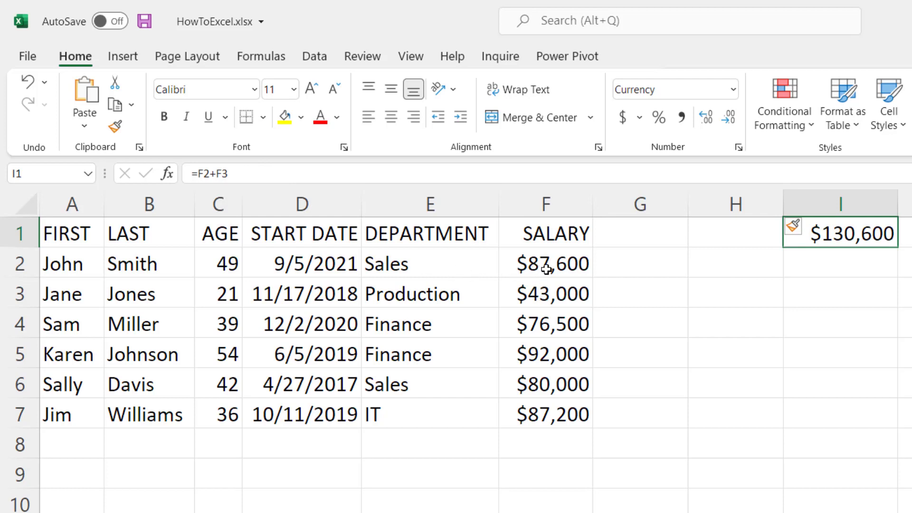
pyautogui.press('Escape')
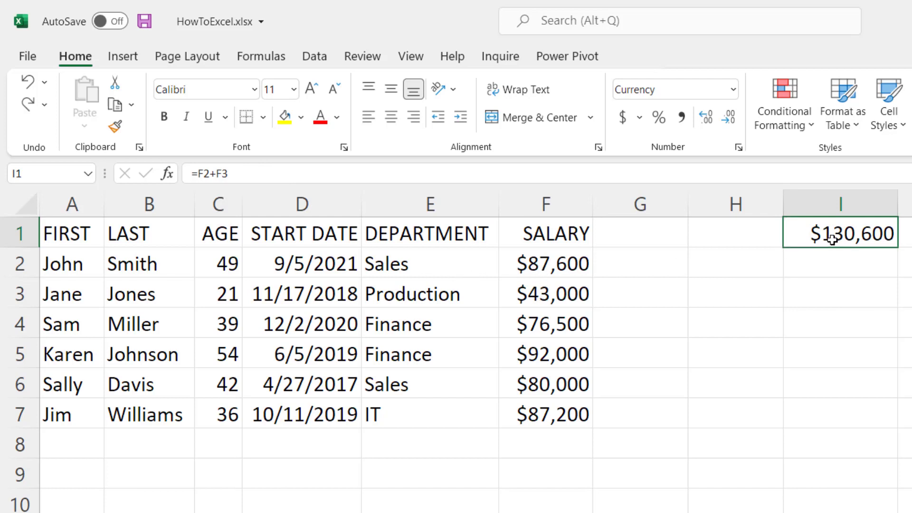
# Move the $87,600 salary from F2 to G2 to see I1's reference follow, then undo
pyautogui.click(559, 265)
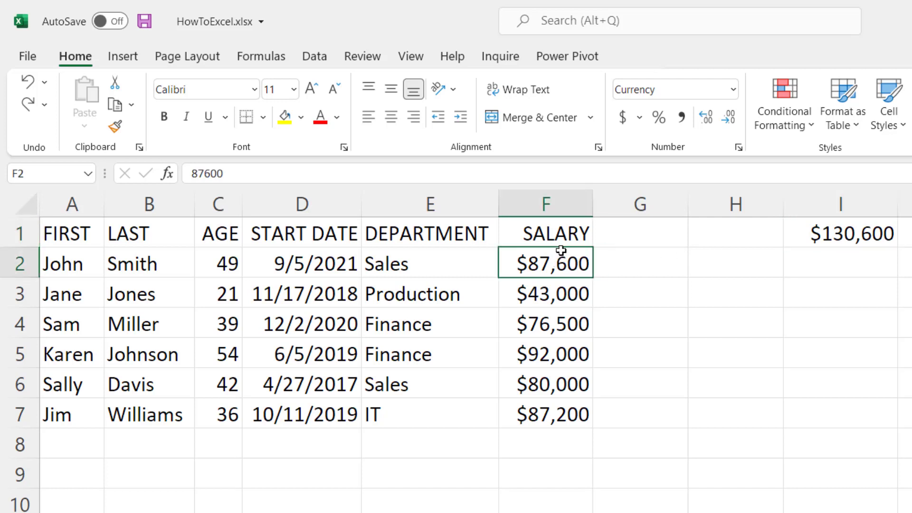
pyautogui.moveTo(561, 249); pyautogui.dragTo(616, 253)
pyautogui.click(795, 234)
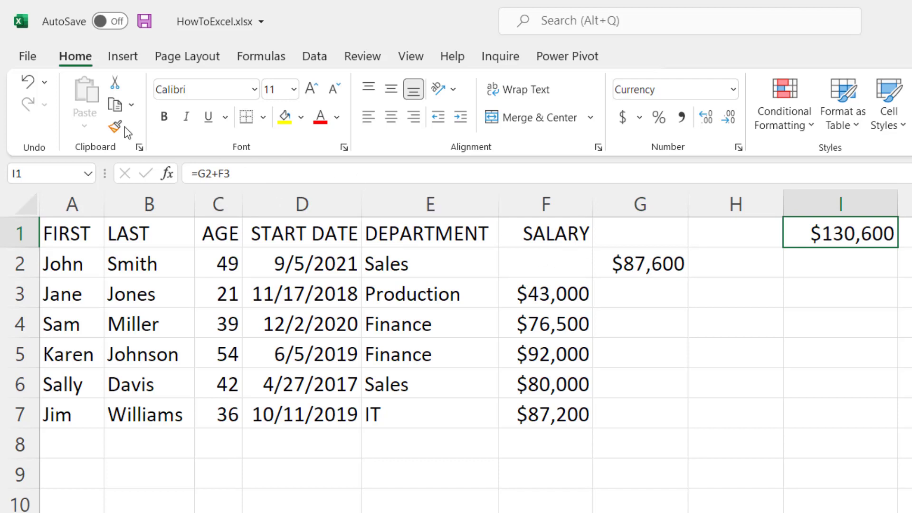
pyautogui.click(31, 83)
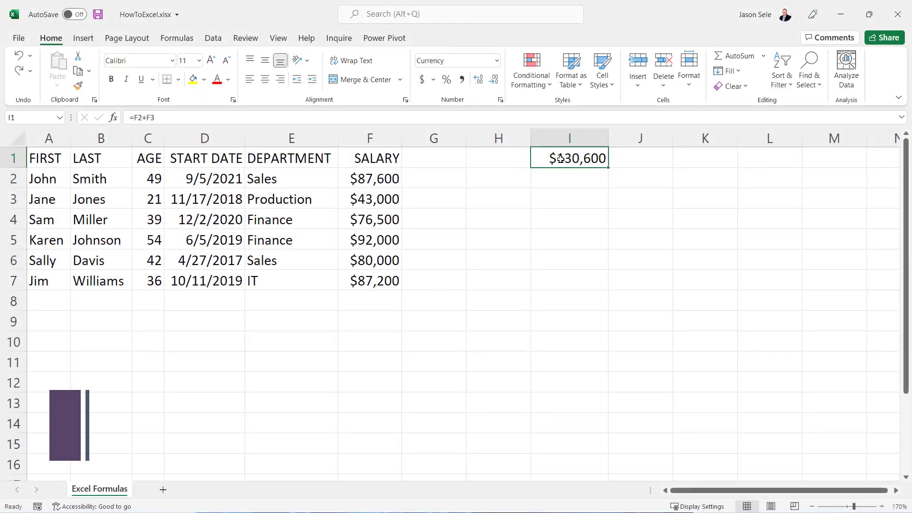
# Clear I1 and enter =SUM(F2,F3) in H2, showing $130,600
pyautogui.press('Delete')
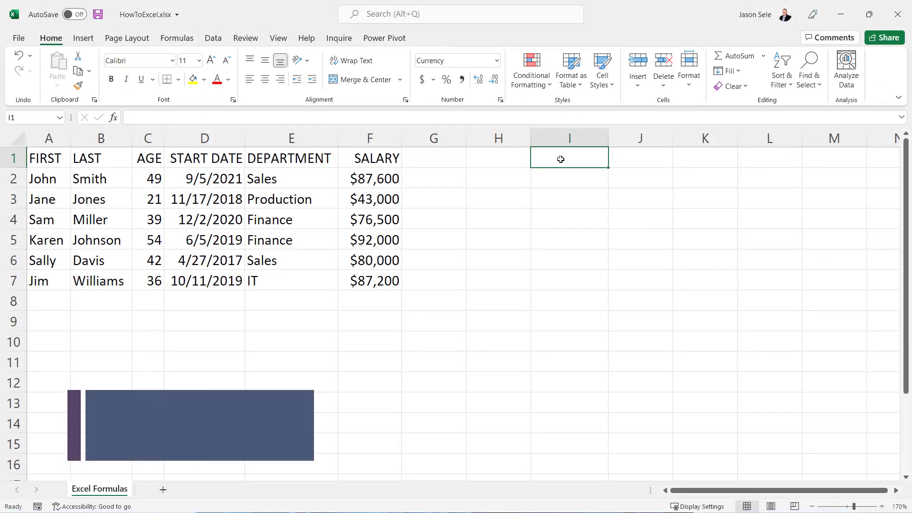
pyautogui.click(478, 183)
pyautogui.write('=SUM')
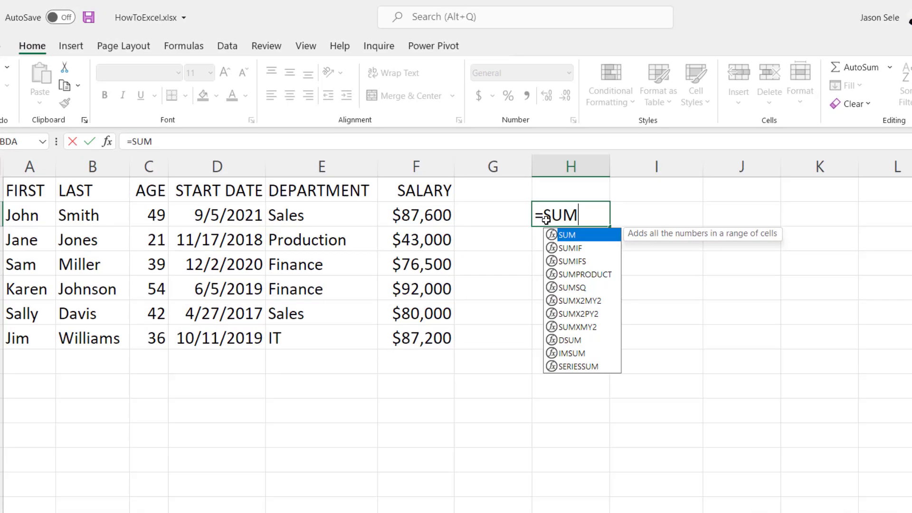
pyautogui.write('(')
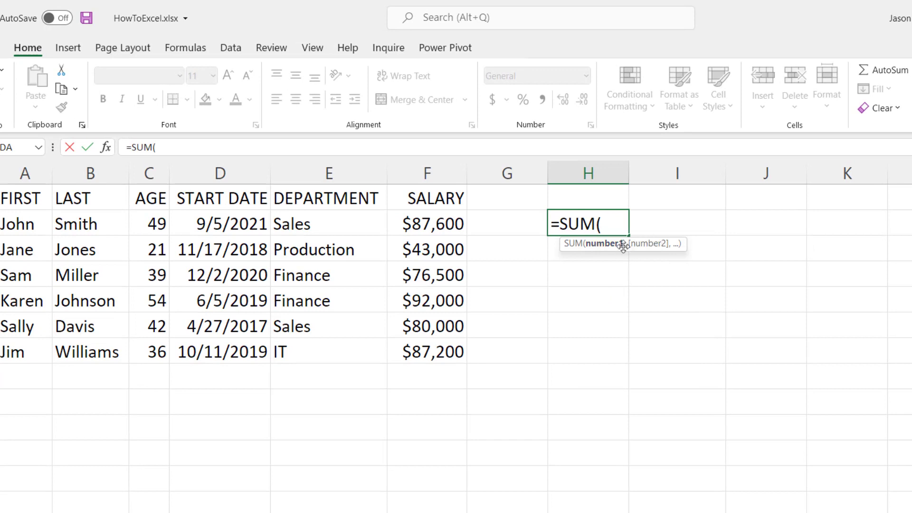
pyautogui.click(416, 228)
pyautogui.write(',')
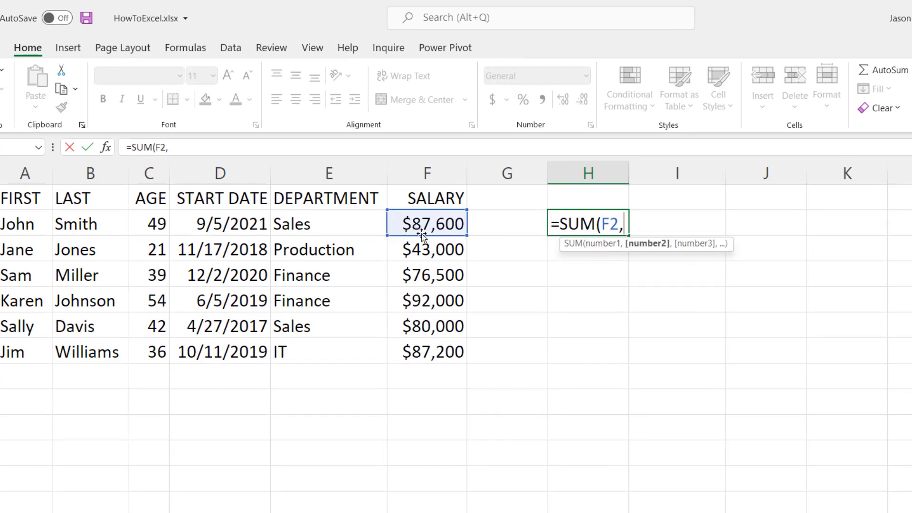
pyautogui.click(433, 253)
pyautogui.write(')')
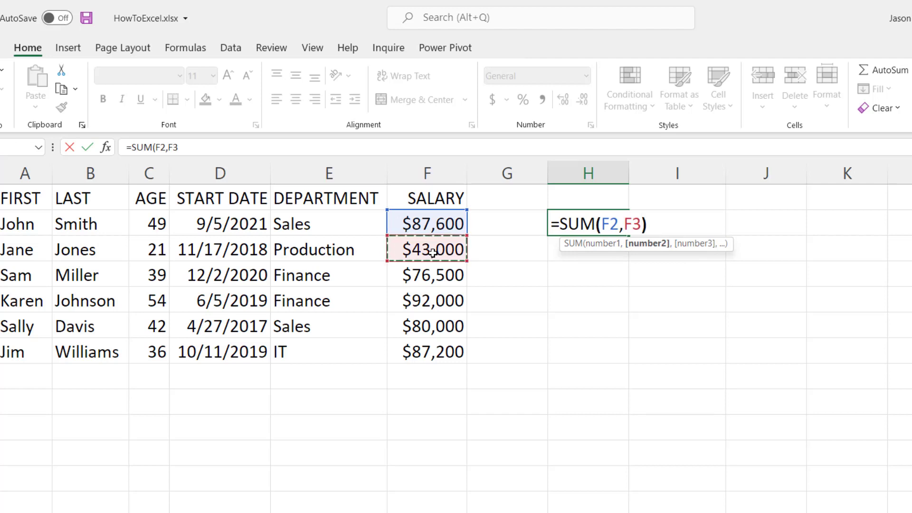
pyautogui.press('Return')
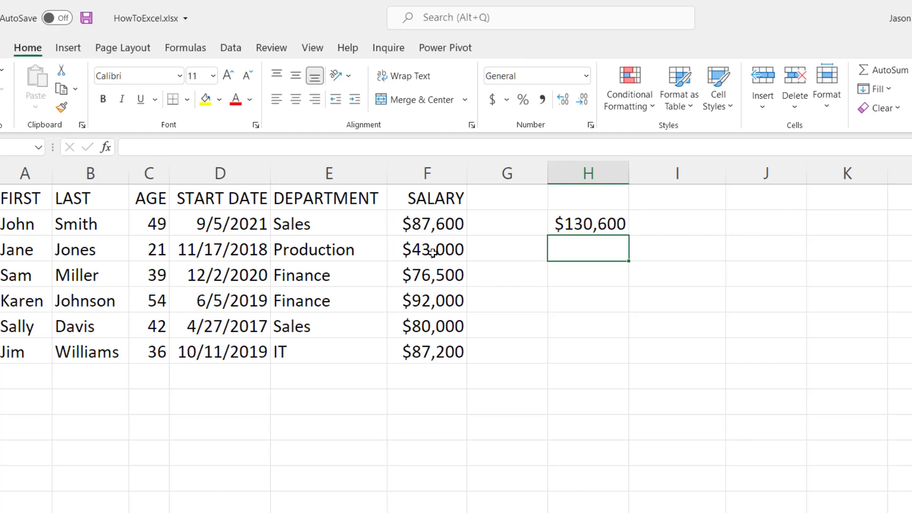
# Enter =SUM(F2:F7) in H2 to see the $466,300 total, then delete it
pyautogui.click(580, 223)
pyautogui.write('=SUM(')
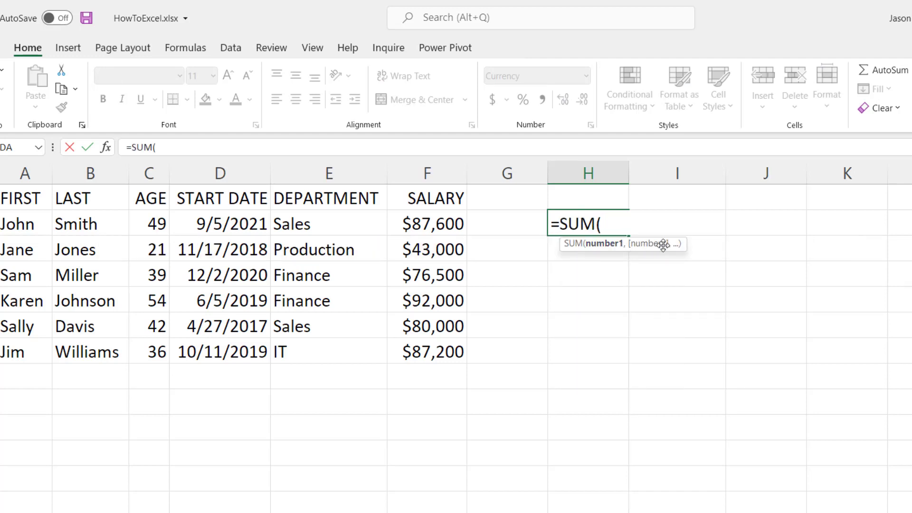
pyautogui.moveTo(443, 223); pyautogui.dragTo(442, 352)
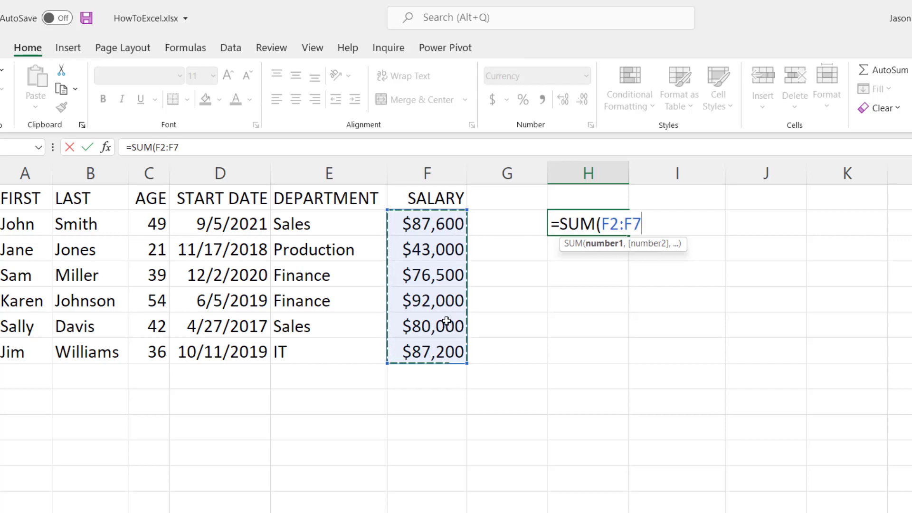
pyautogui.write(')')
pyautogui.press('Return')
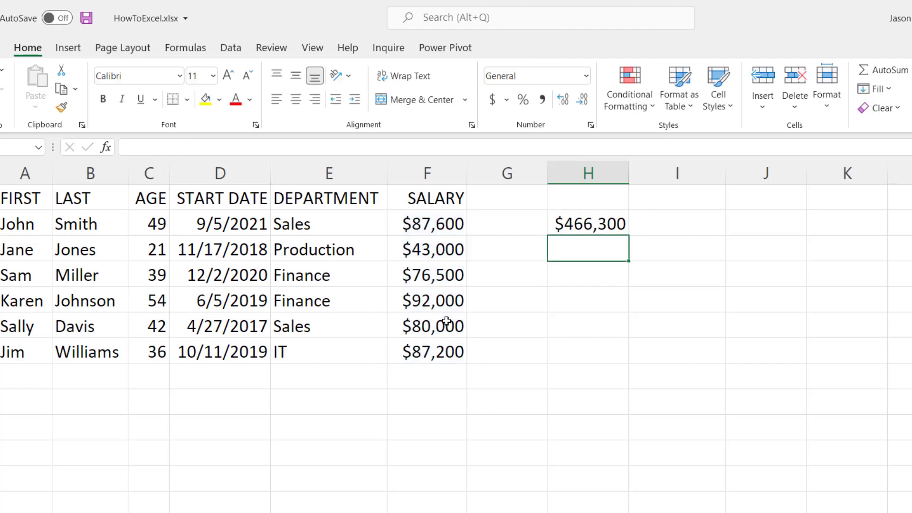
pyautogui.click(571, 225)
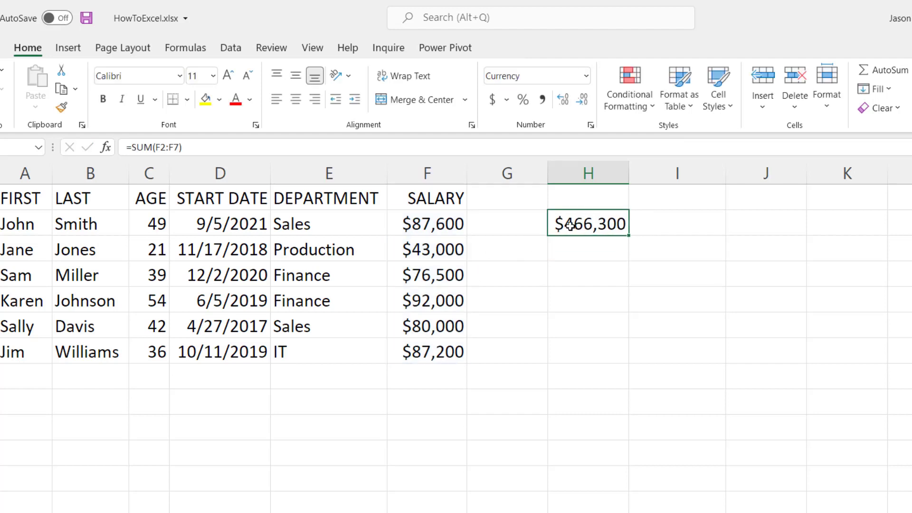
pyautogui.press('Delete')
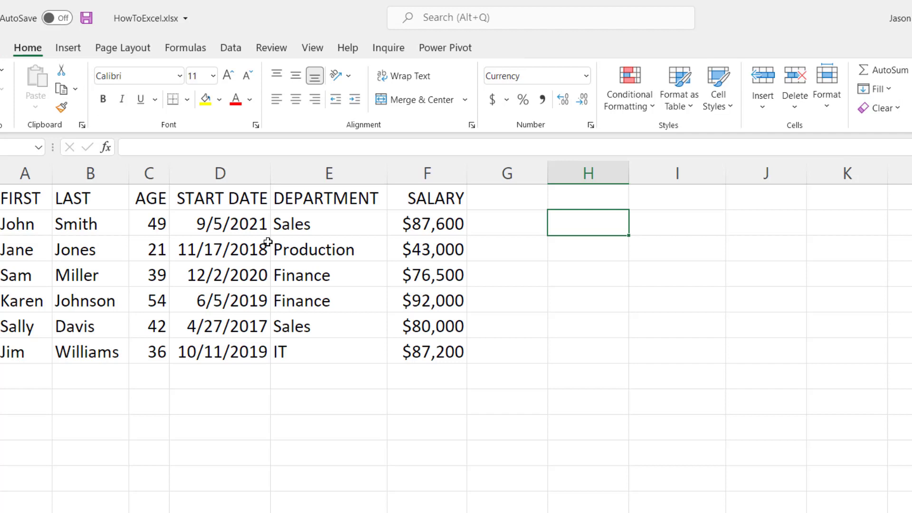
# AutoSum the salaries into F8 as =SUM(F2:F7), giving $466,300
pyautogui.click(419, 374)
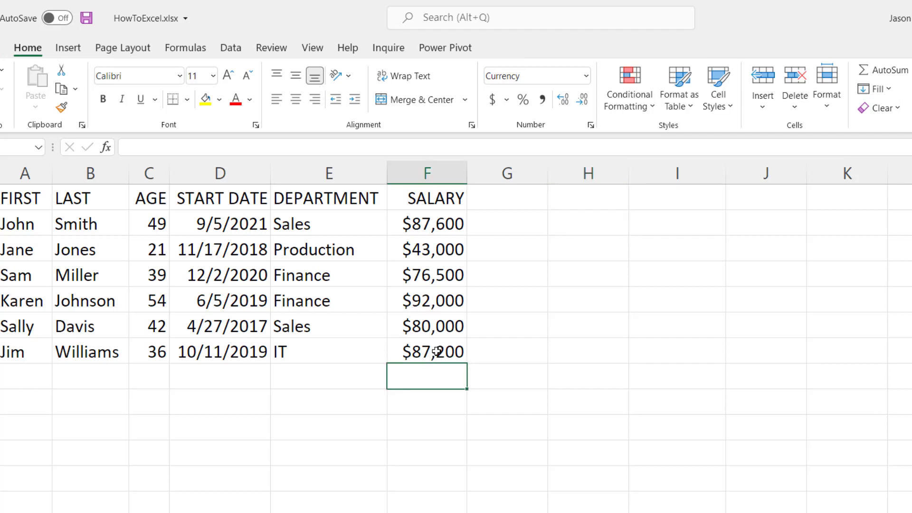
pyautogui.click(878, 73)
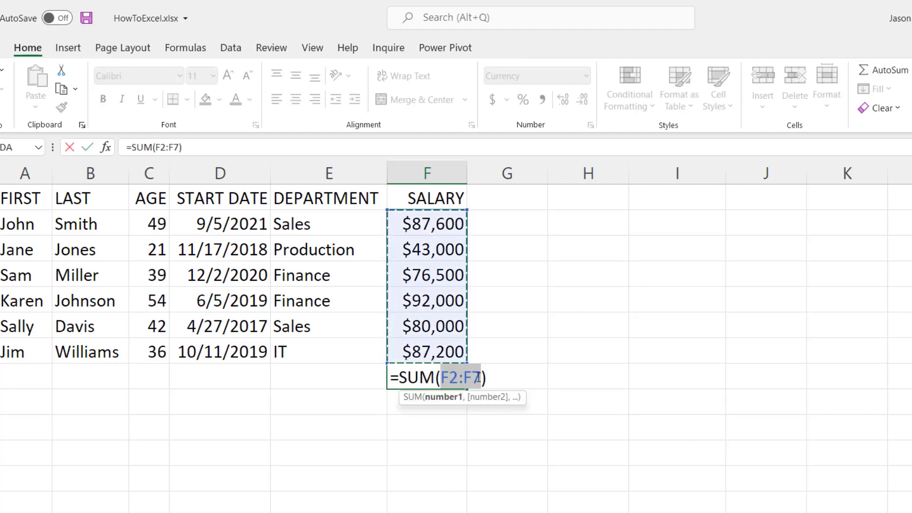
pyautogui.press('Return')
pyautogui.press('Up')
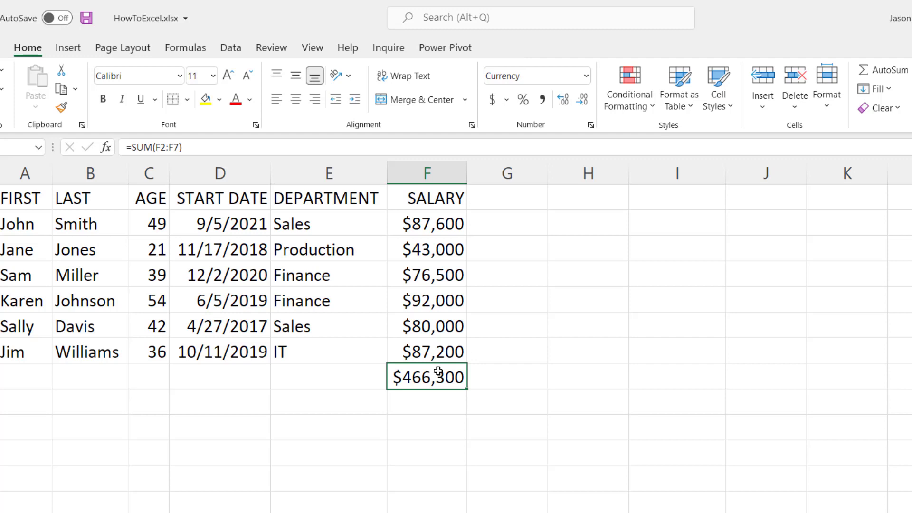
# Enter =AVERAGE(F2:F7) in F8 to average the salaries
pyautogui.write('=AVERAGE(')
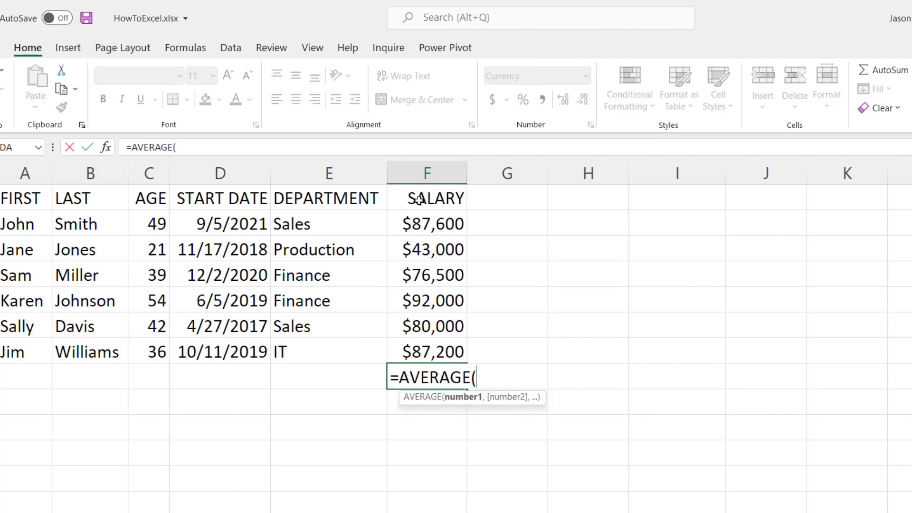
pyautogui.moveTo(430, 222); pyautogui.dragTo(435, 348)
pyautogui.write(')')
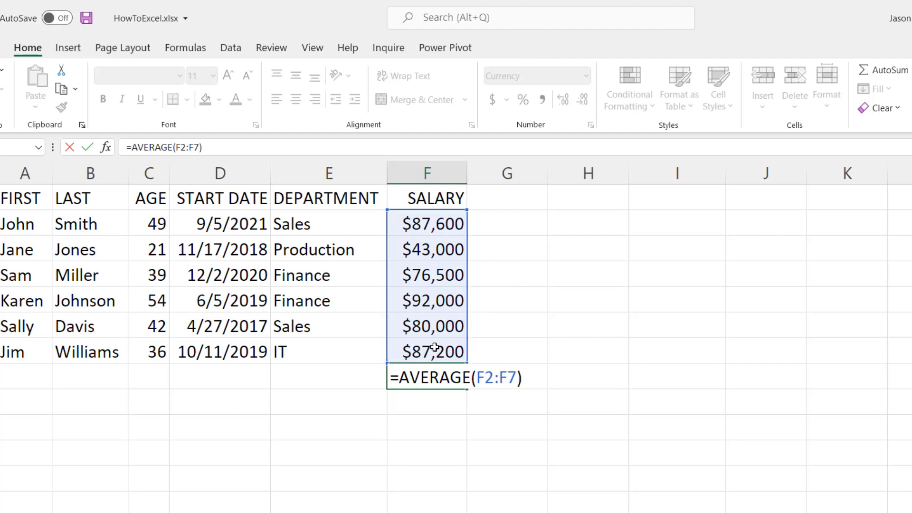
pyautogui.press('Return')
pyautogui.press('Up')
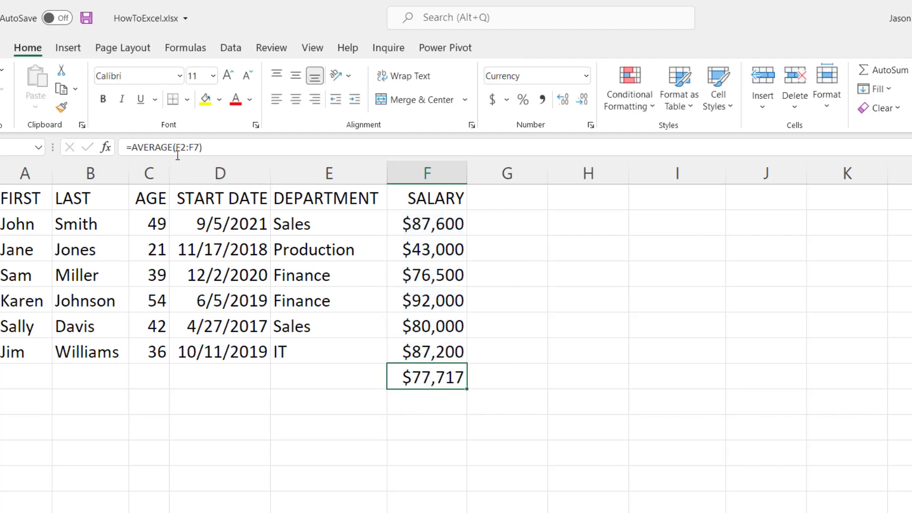
# Change F8's function from AVERAGE to MIN for the lowest salary
pyautogui.moveTo(173, 147); pyautogui.dragTo(135, 151)
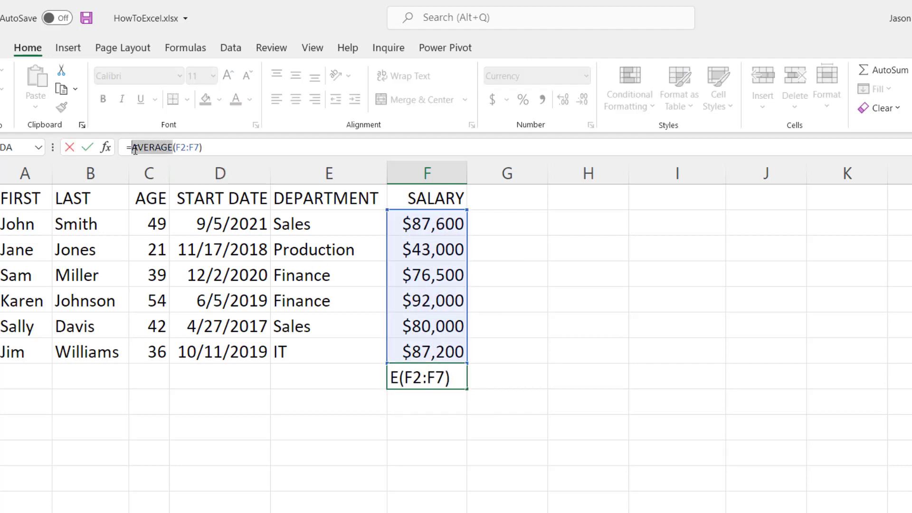
pyautogui.write('MIN')
pyautogui.press('Return')
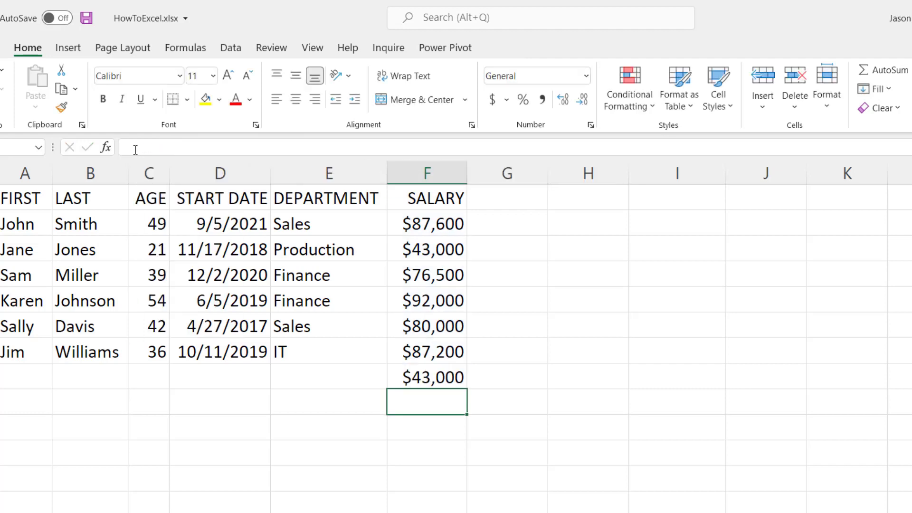
pyautogui.press('Up')
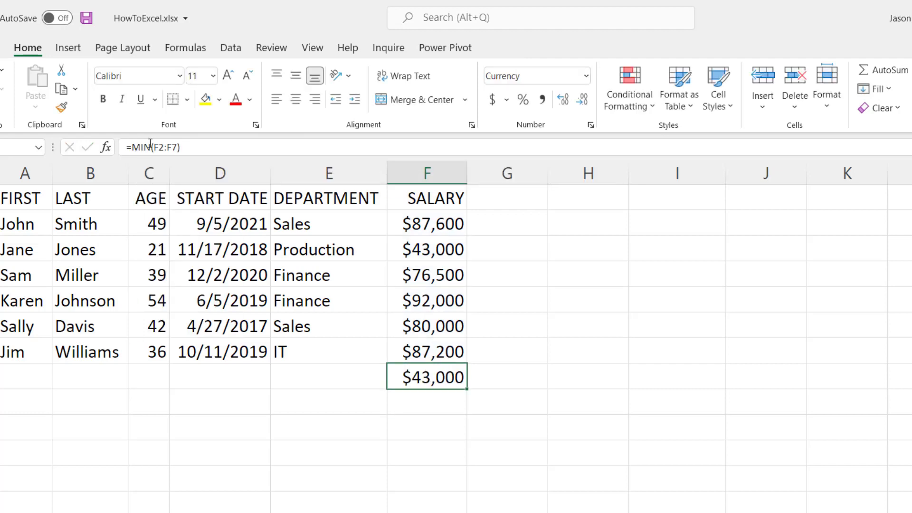
# Change F8's function to MAX, showing the highest salary of $92,000
pyautogui.click(150, 147)
pyautogui.press('BackSpace')
pyautogui.press('BackSpace')
pyautogui.write('AX')
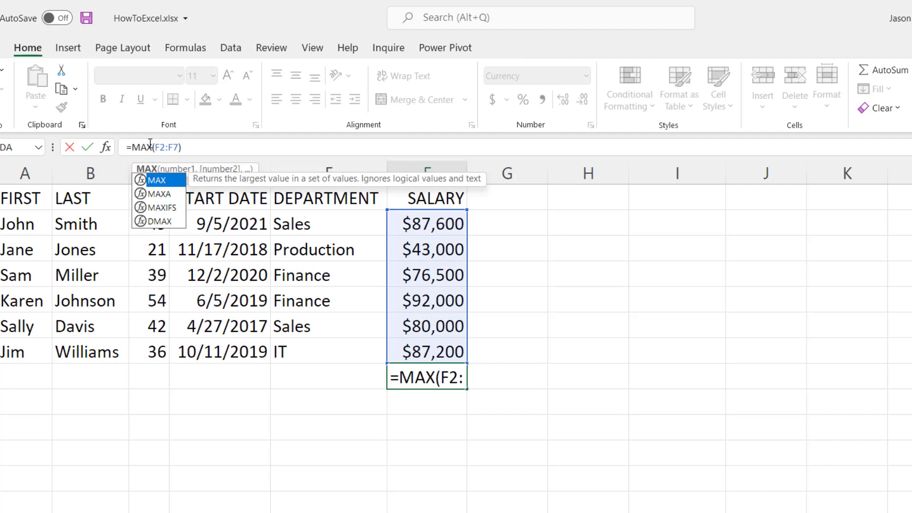
pyautogui.press('Return')
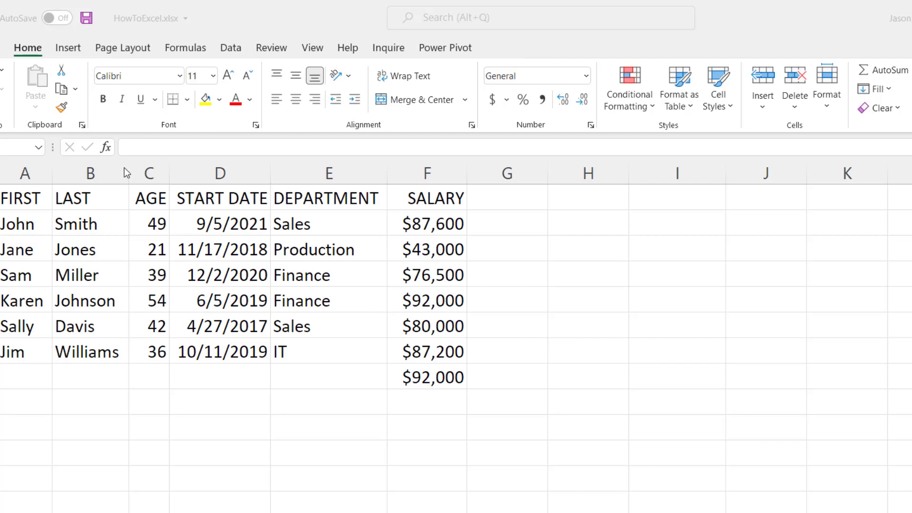
pyautogui.click(106, 149)
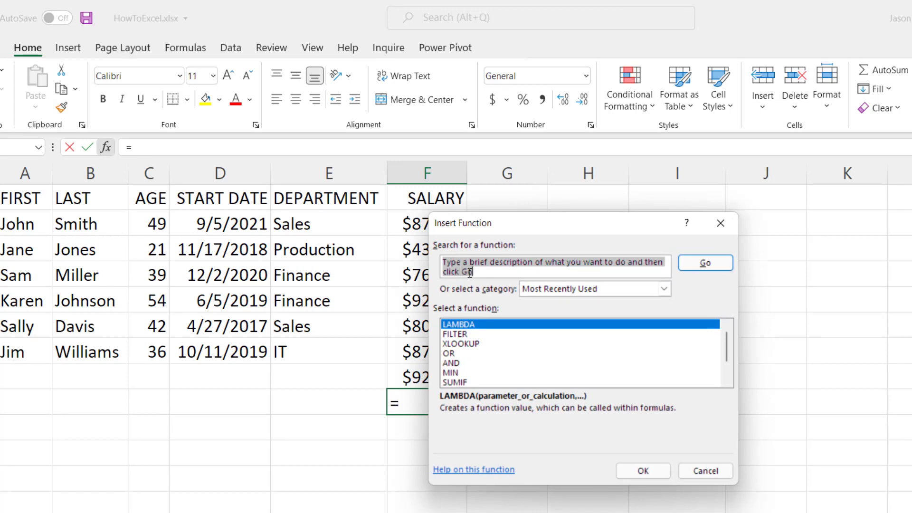
pyautogui.write('average')
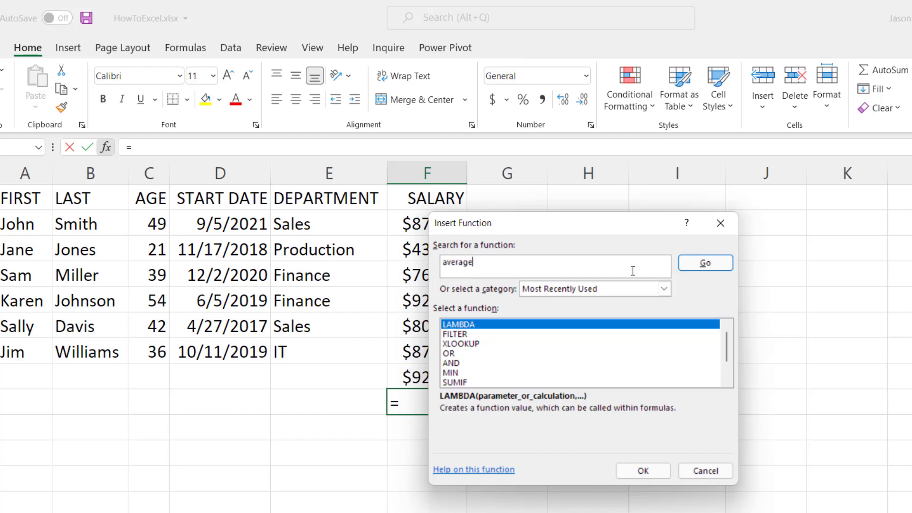
pyautogui.click(698, 262)
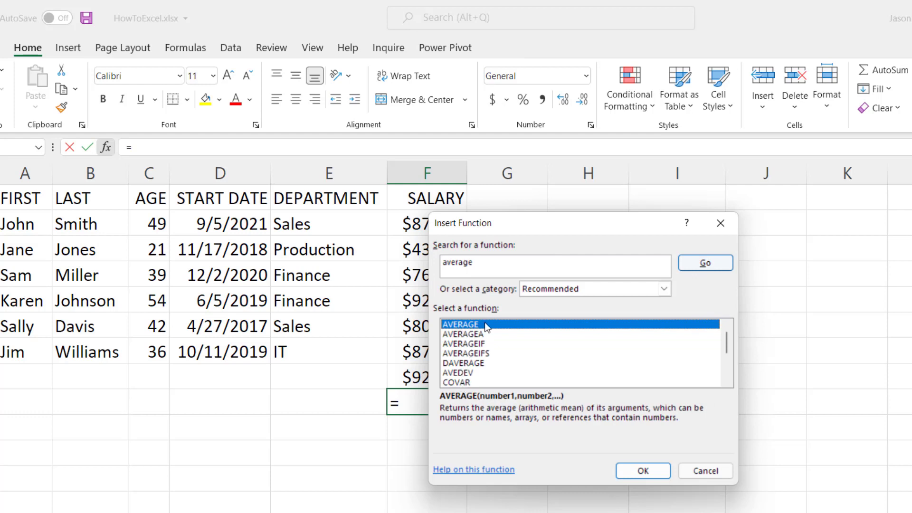
pyautogui.click(665, 289)
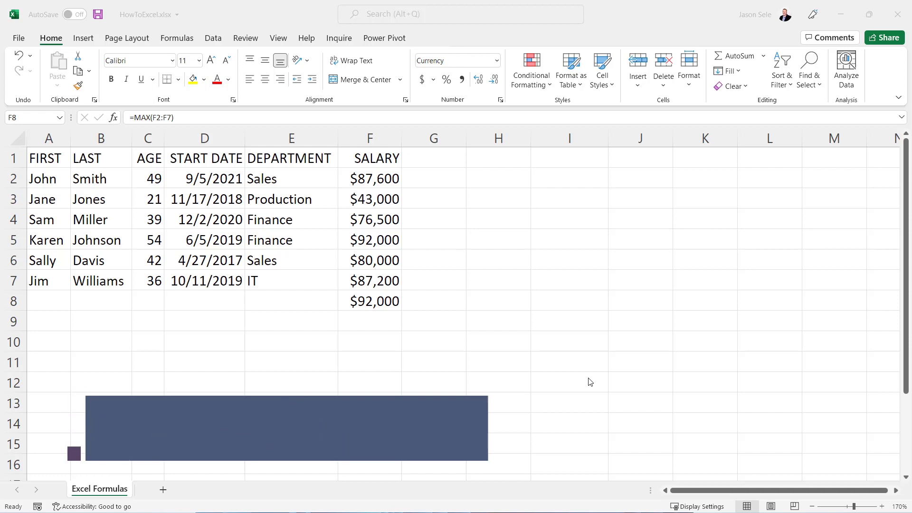
# Enter =CONCAT(A2,B2) in H2 to join the first and last names
pyautogui.click(495, 179)
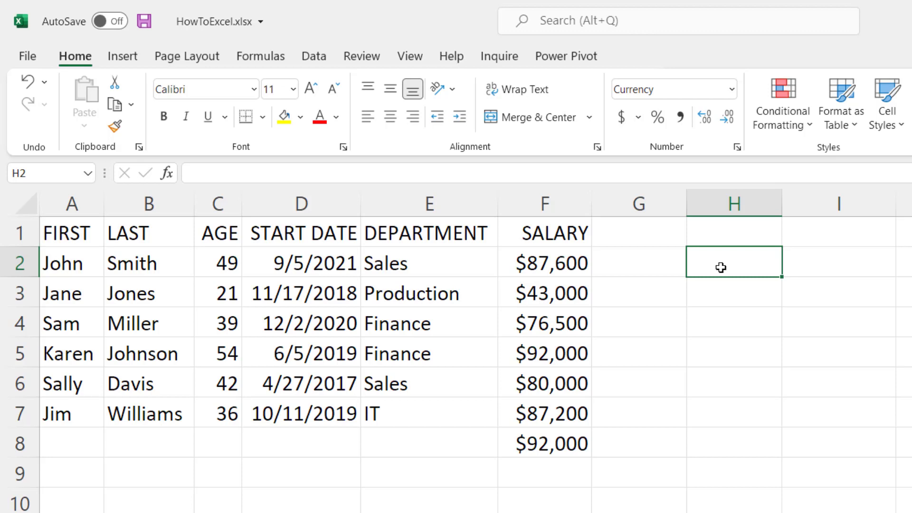
pyautogui.write('=CONC')
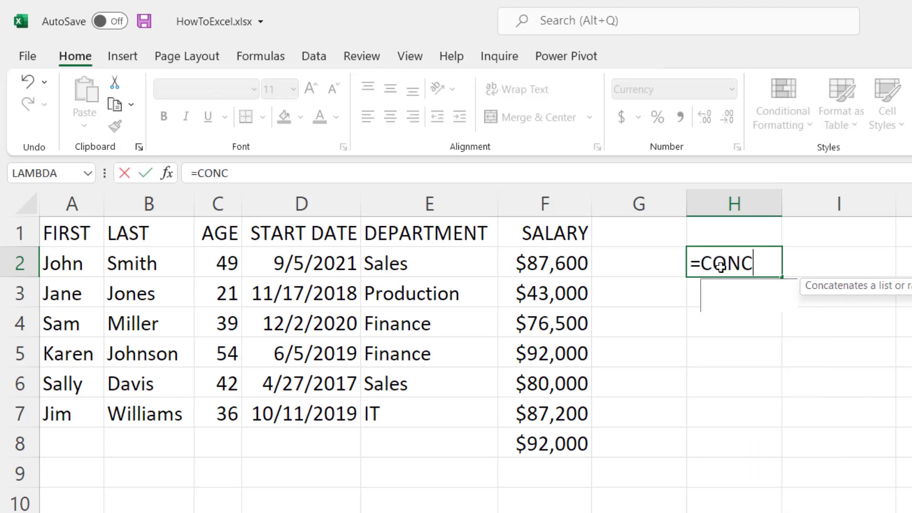
pyautogui.write('AT(')
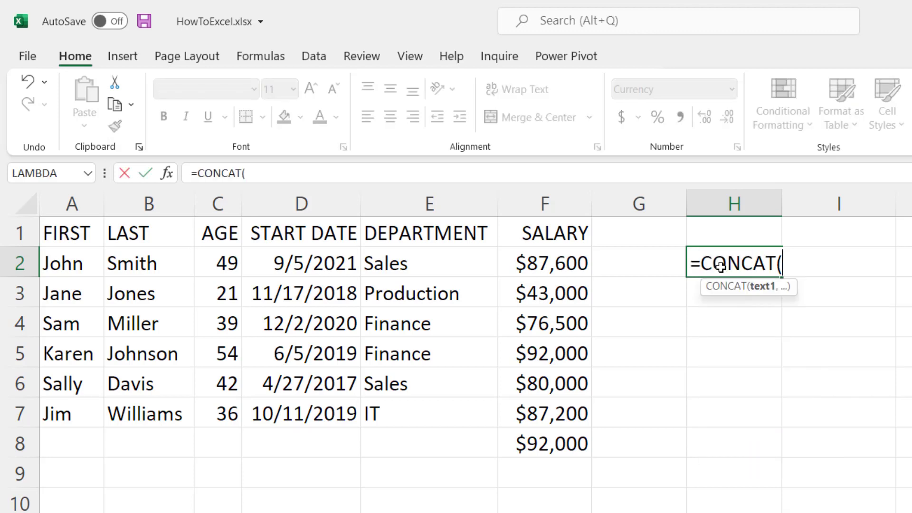
pyautogui.click(91, 264)
pyautogui.write(',')
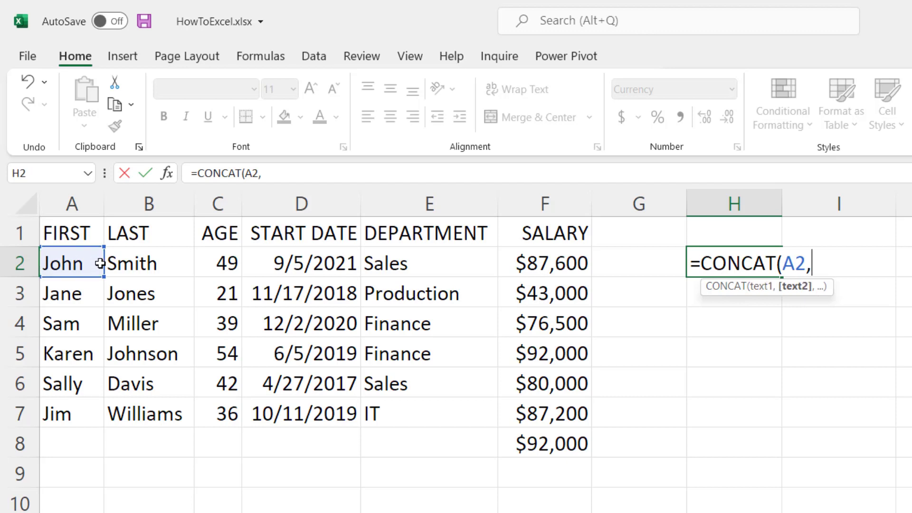
pyautogui.click(134, 265)
pyautogui.write(')')
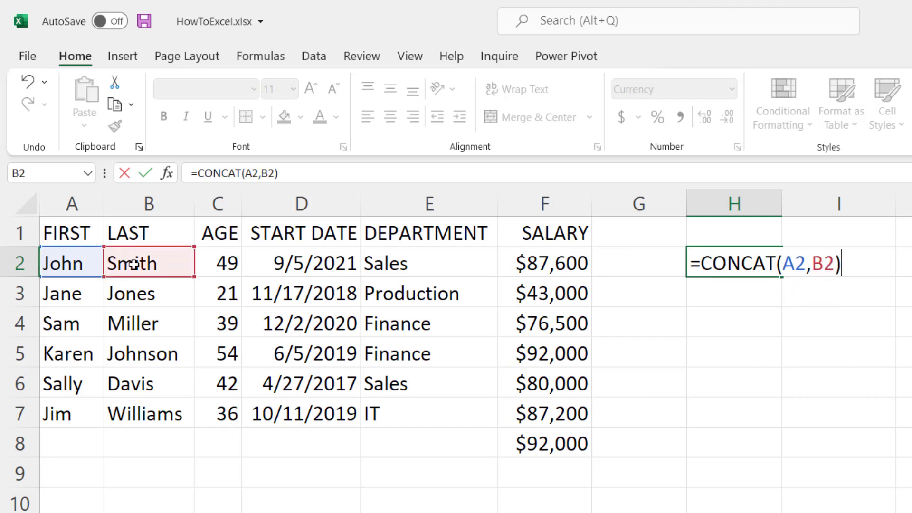
pyautogui.press('Return')
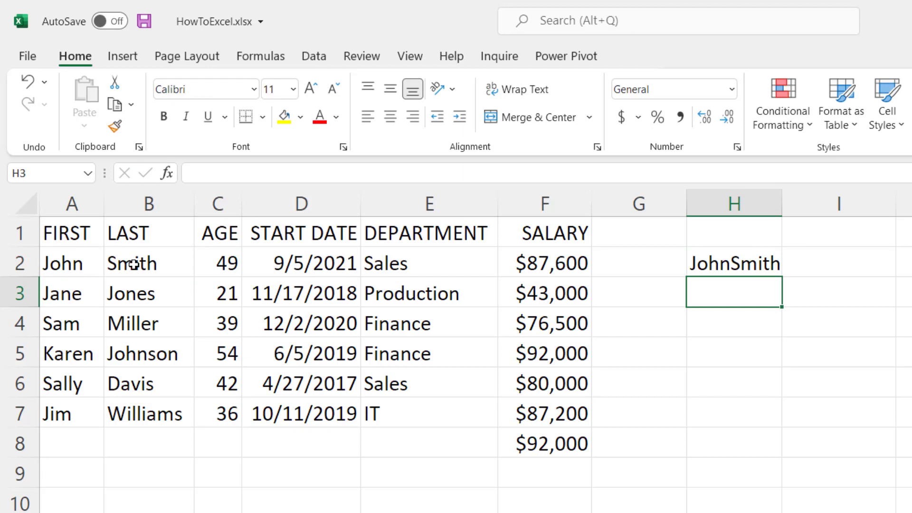
pyautogui.press('Up')
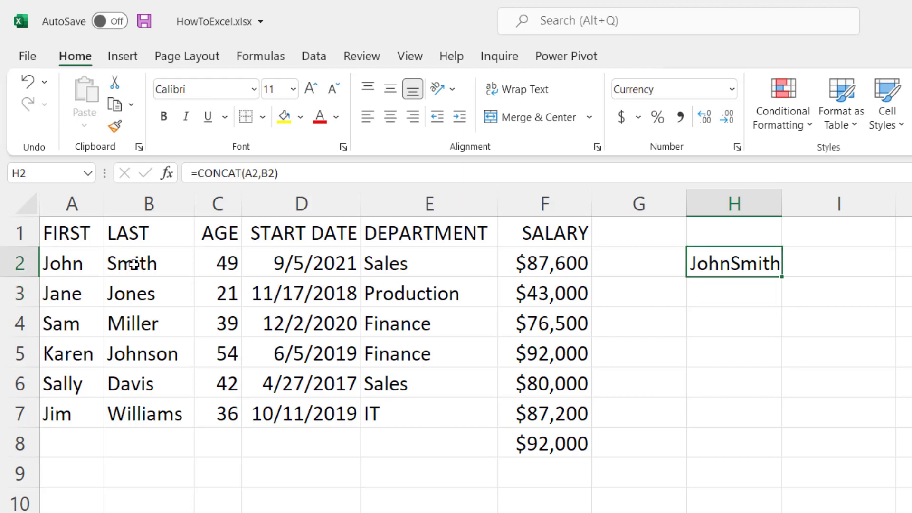
# Insert a " " separator so H2 reads =CONCAT(A2," ",B2)
pyautogui.click(261, 173)
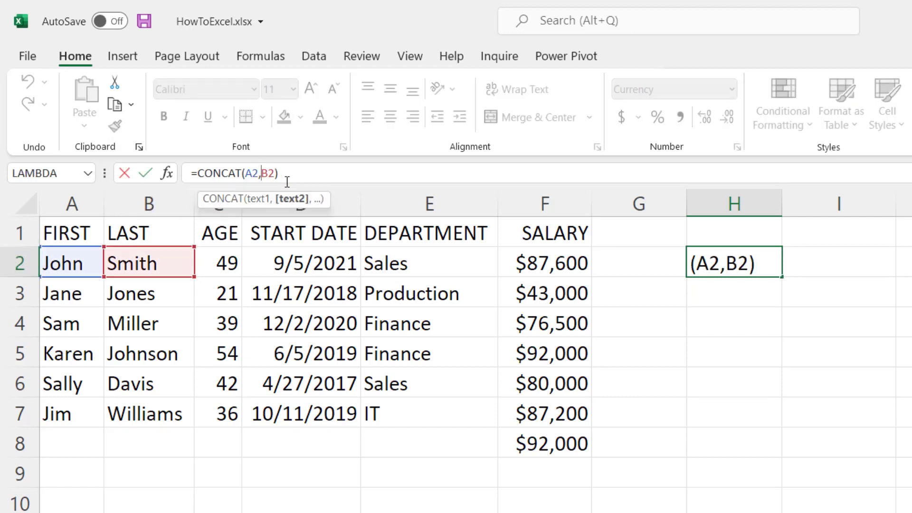
pyautogui.write('" "')
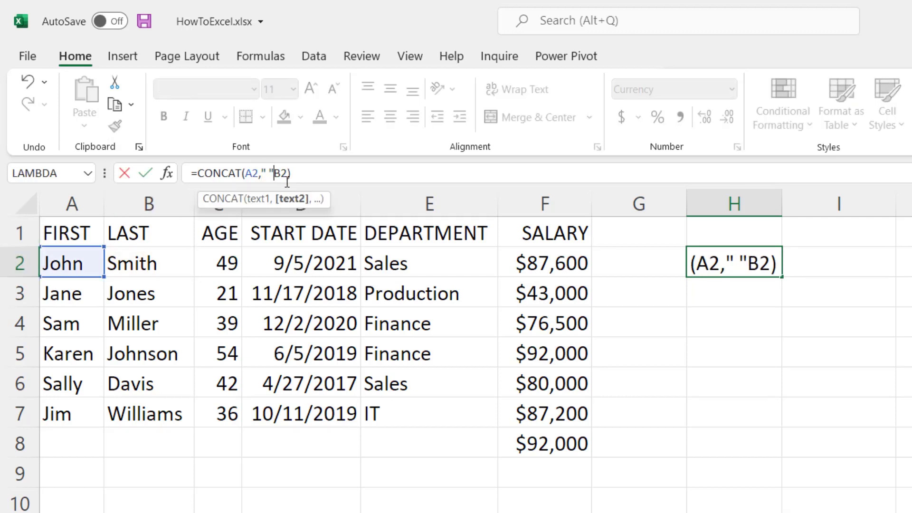
pyautogui.write(',')
pyautogui.press('Return')
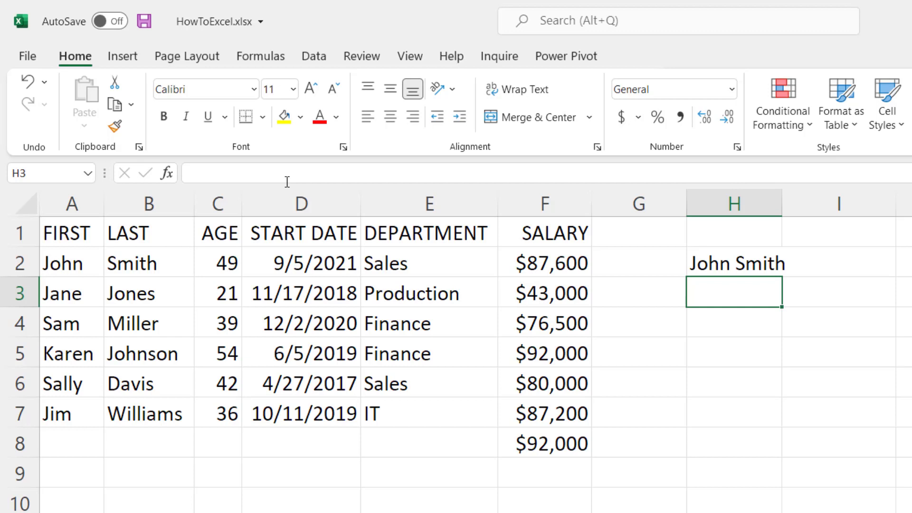
pyautogui.press('Up')
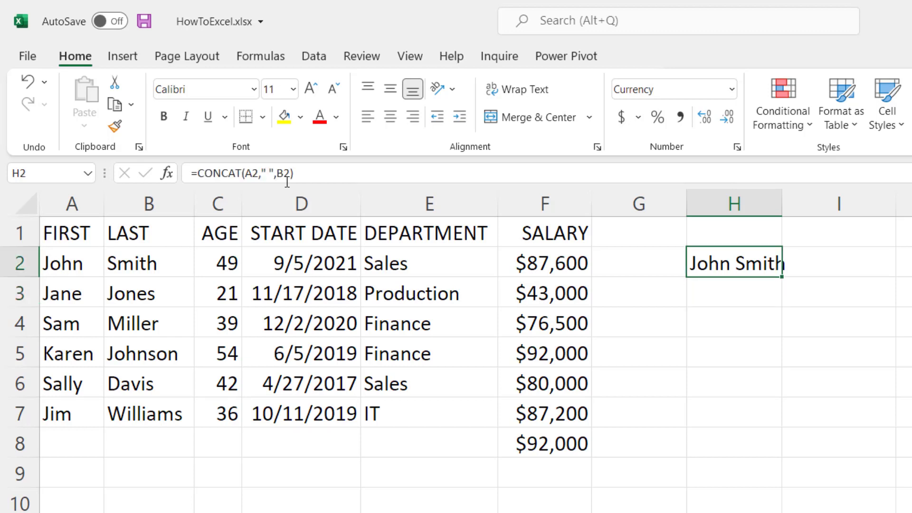
# Rewrite H2 as =A2&" "&B2, joining first and last names with a space
pyautogui.write('=')
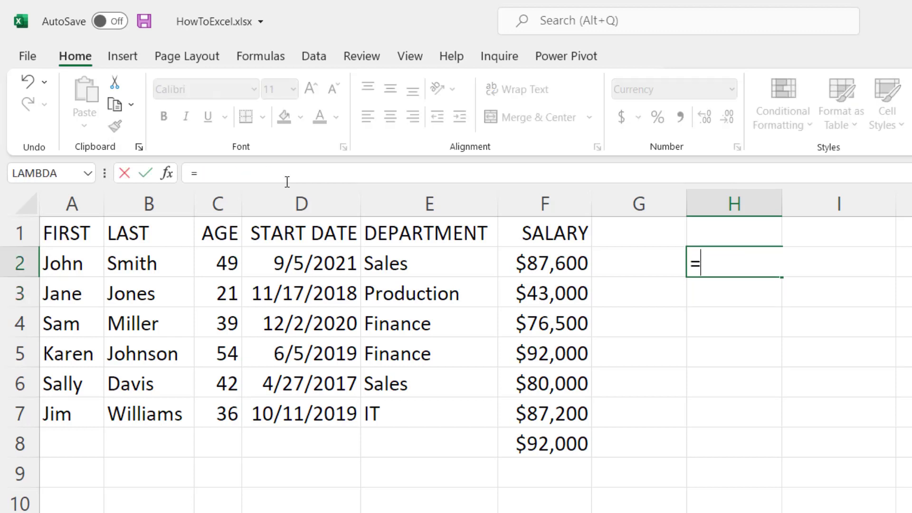
pyautogui.click(90, 261)
pyautogui.write('&"')
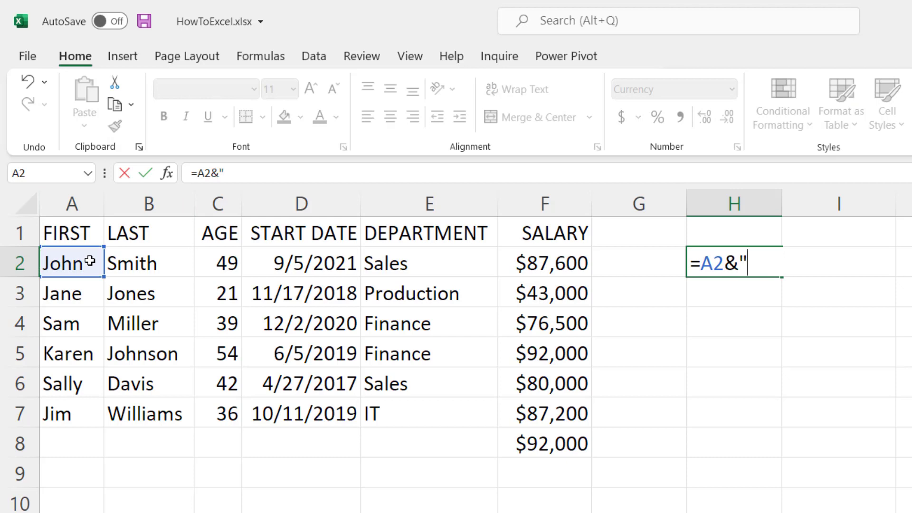
pyautogui.write(' "&')
pyautogui.click(115, 263)
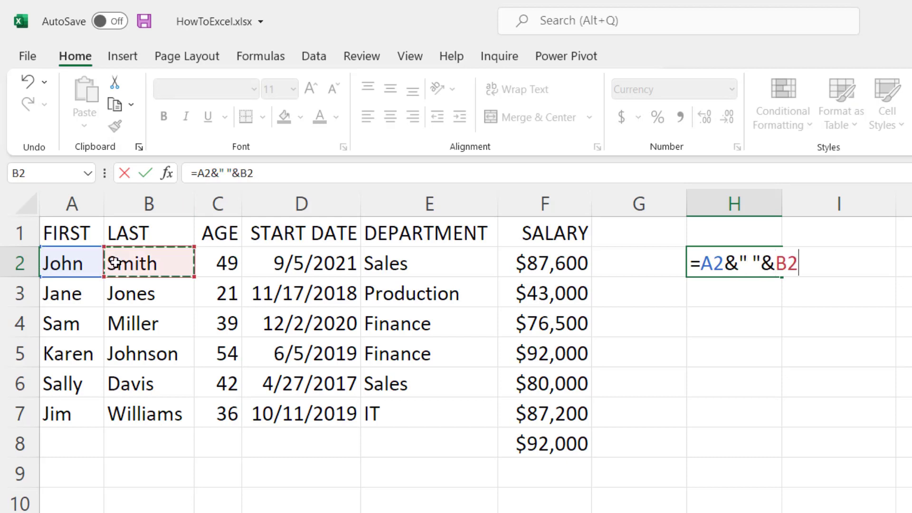
pyautogui.press('Return')
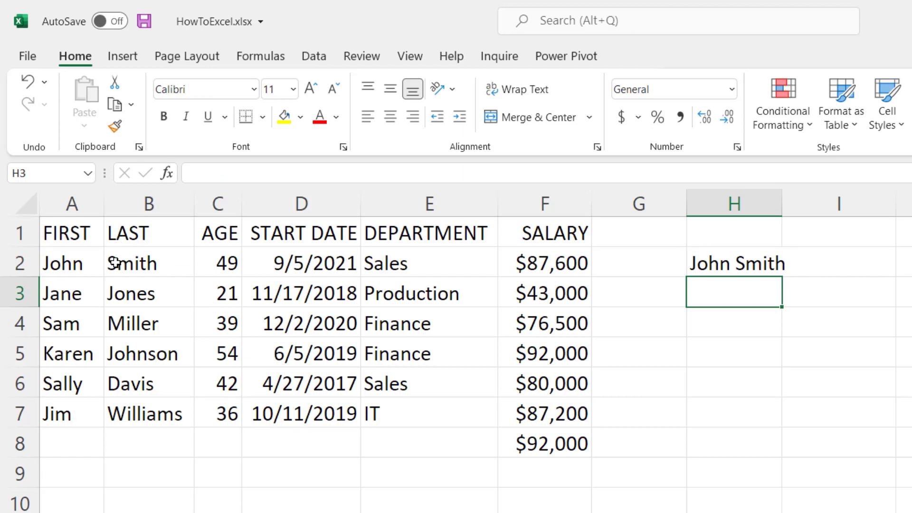
pyautogui.press('Up')
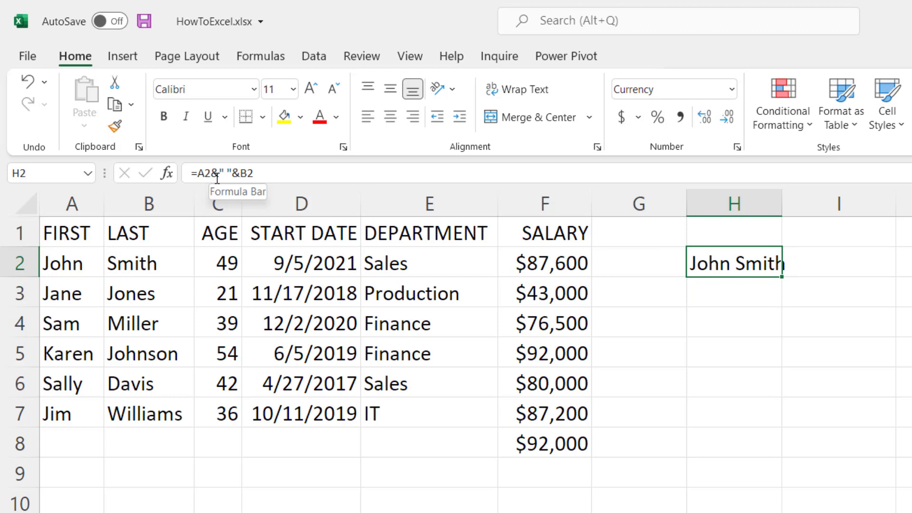
# Enter =LOWER(H2) in H3 to show the name in lowercase
pyautogui.click(702, 285)
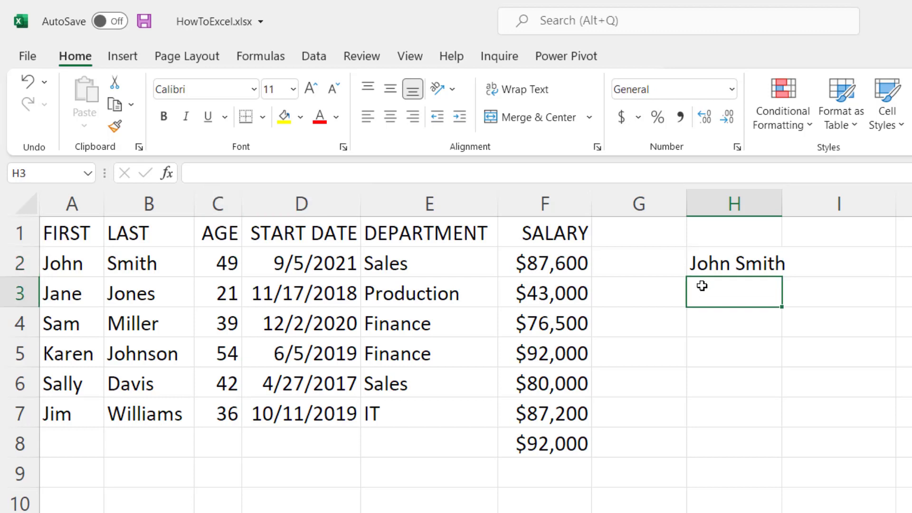
pyautogui.write('=LOWER(')
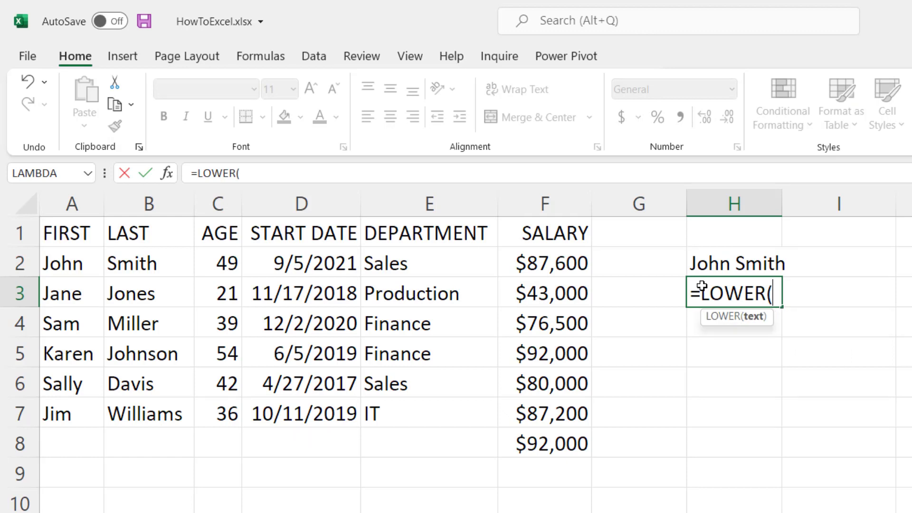
pyautogui.click(721, 262)
pyautogui.write(')')
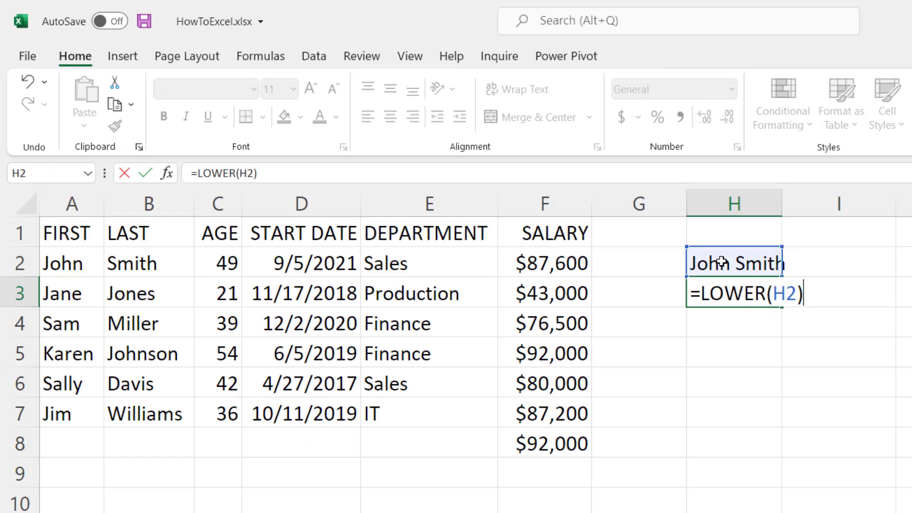
pyautogui.press('Return')
pyautogui.press('Up')
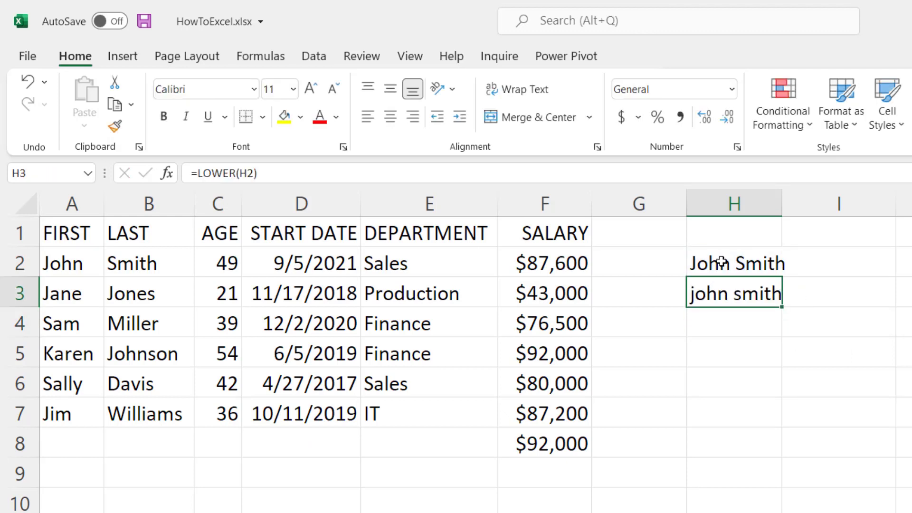
# Replace H3's formula with =UPPER(H2) for the uppercase name
pyautogui.write('=UPPER(')
pyautogui.click(721, 263)
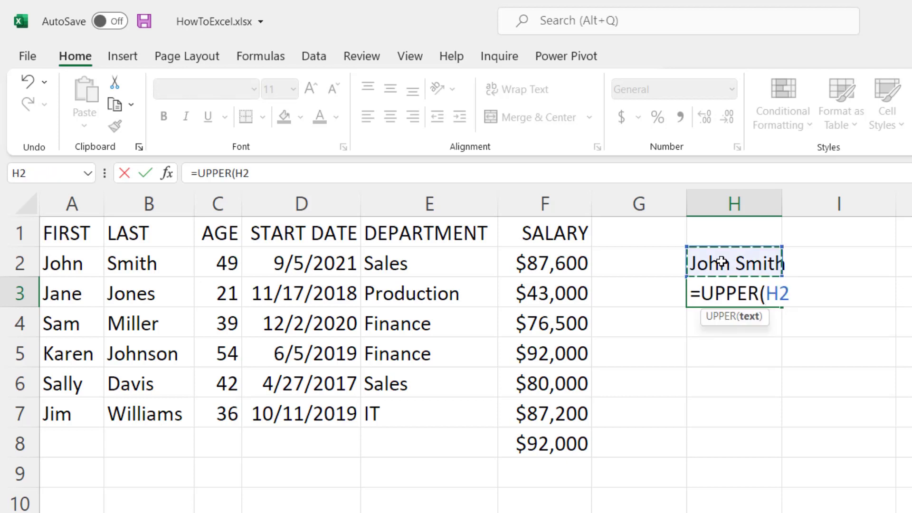
pyautogui.write(')')
pyautogui.press('Return')
pyautogui.press('Up')
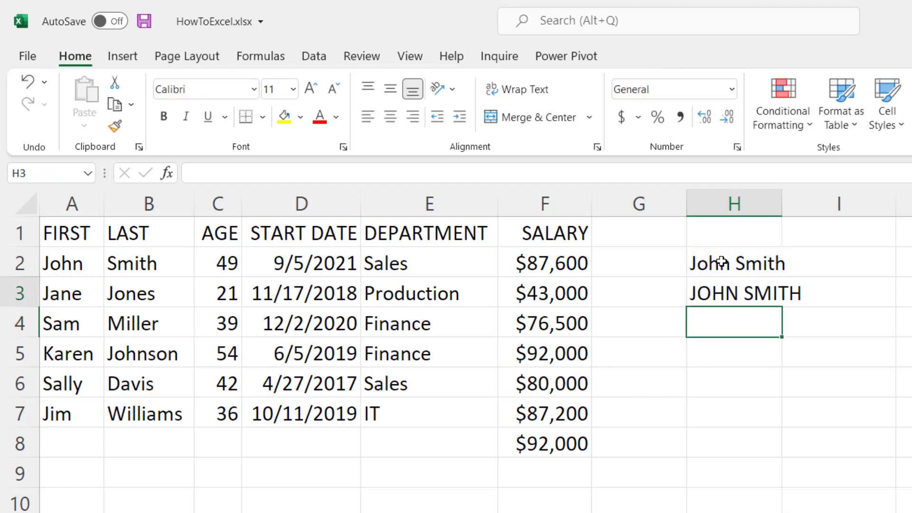
# Replace H3's formula with =PROPER(H2) for the proper-case full name
pyautogui.write('=PROPER')
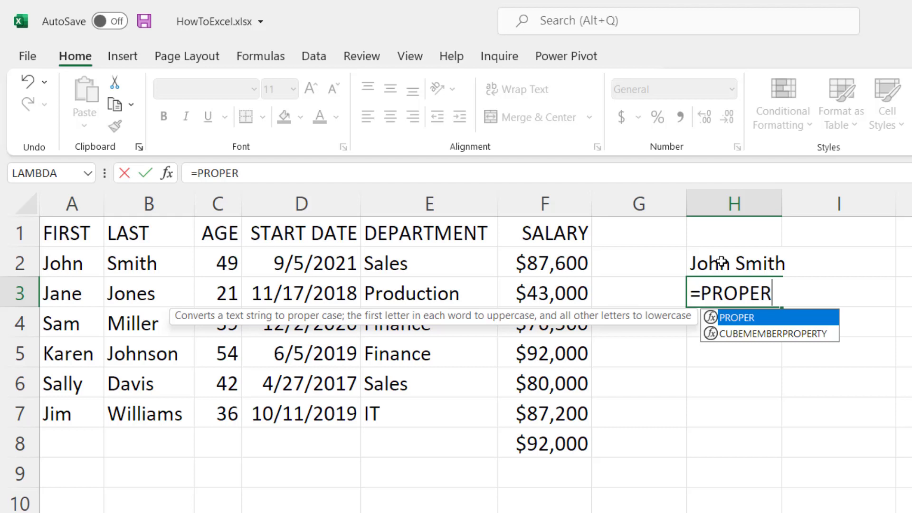
pyautogui.write('(')
pyautogui.click(722, 262)
pyautogui.write(')')
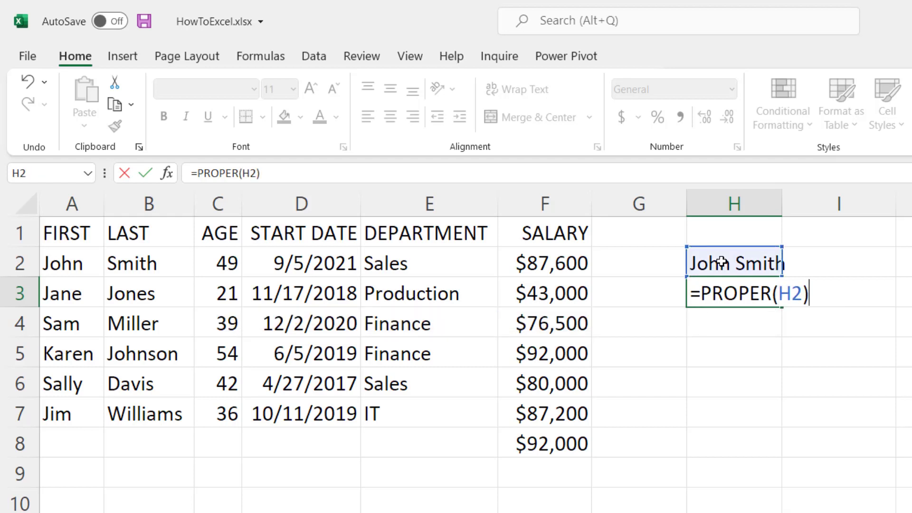
pyautogui.press('Return')
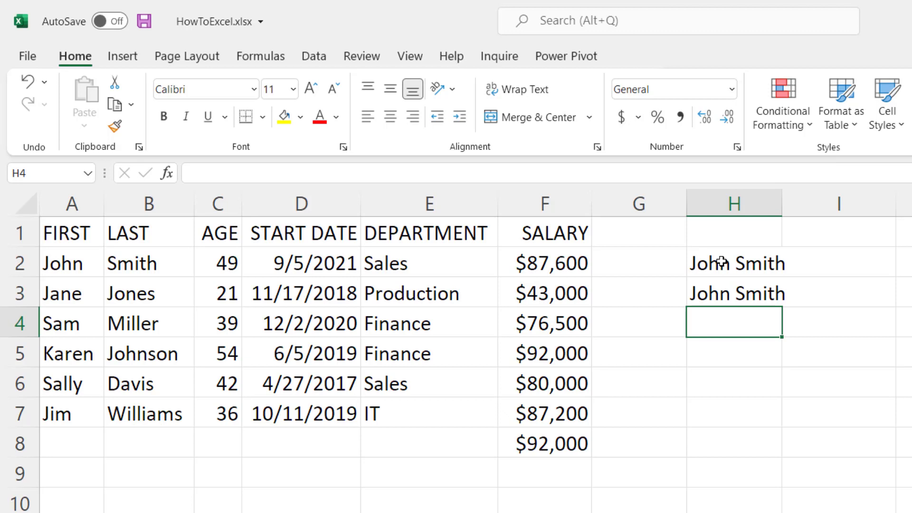
pyautogui.press('Up')
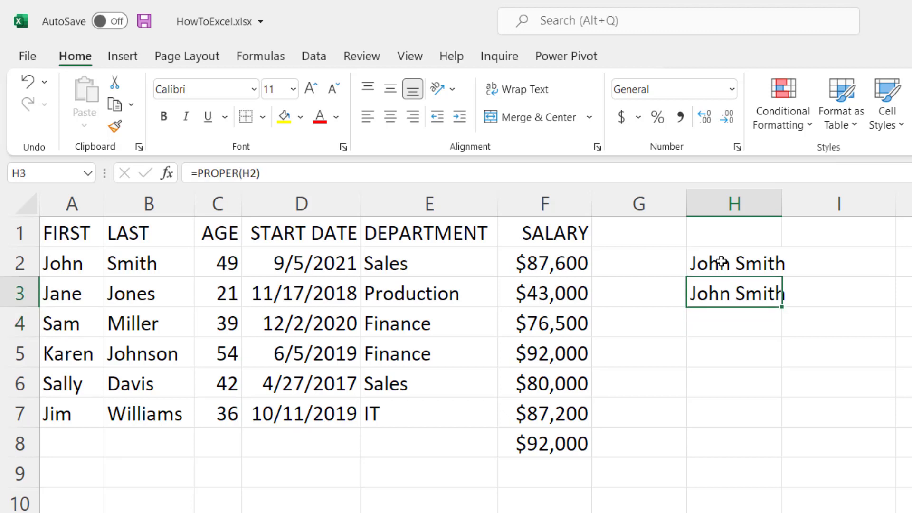
# Enter =LEFT(H2,4) in H3 to get the name's first four characters
pyautogui.write('=LEFT(')
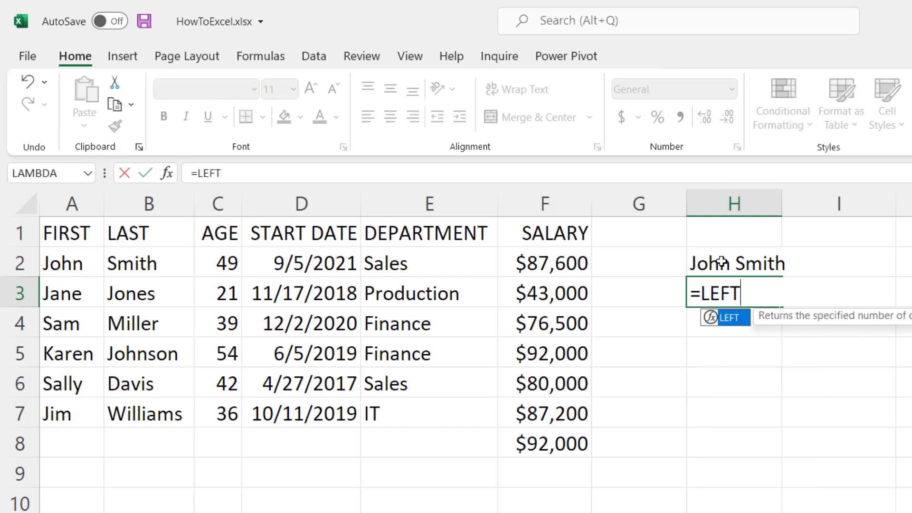
pyautogui.click(722, 261)
pyautogui.write(',')
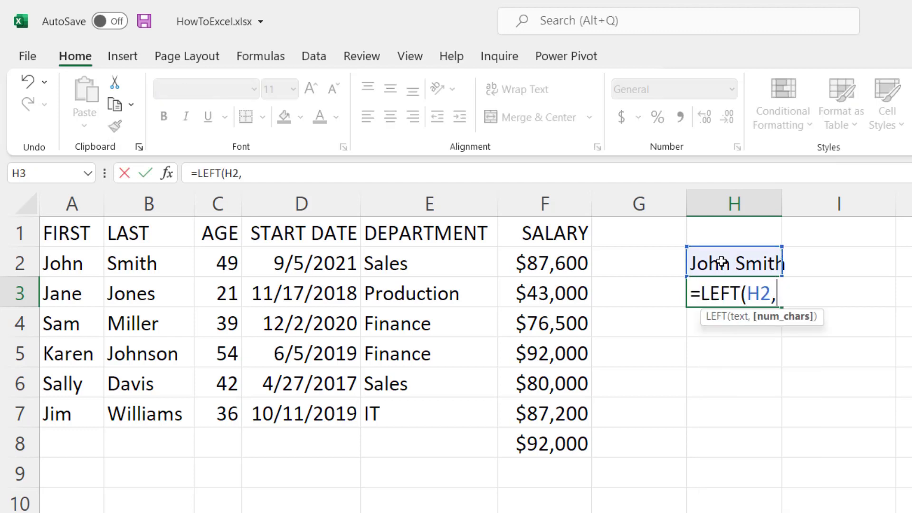
pyautogui.write('4)')
pyautogui.press('Return')
pyautogui.press('Up')
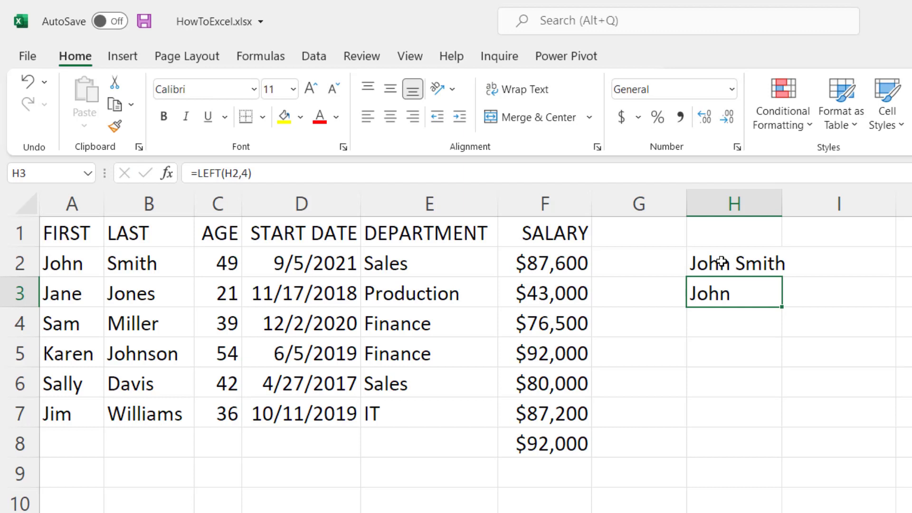
# Replace H3's formula with =RIGHT(H2,4) to get the last four characters
pyautogui.write('=RIGHT(')
pyautogui.click(721, 262)
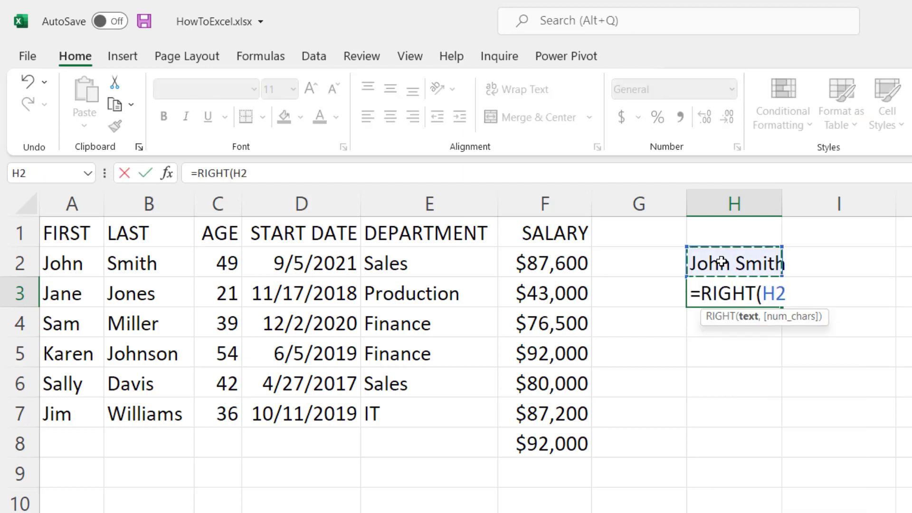
pyautogui.write(',4)')
pyautogui.press('Return')
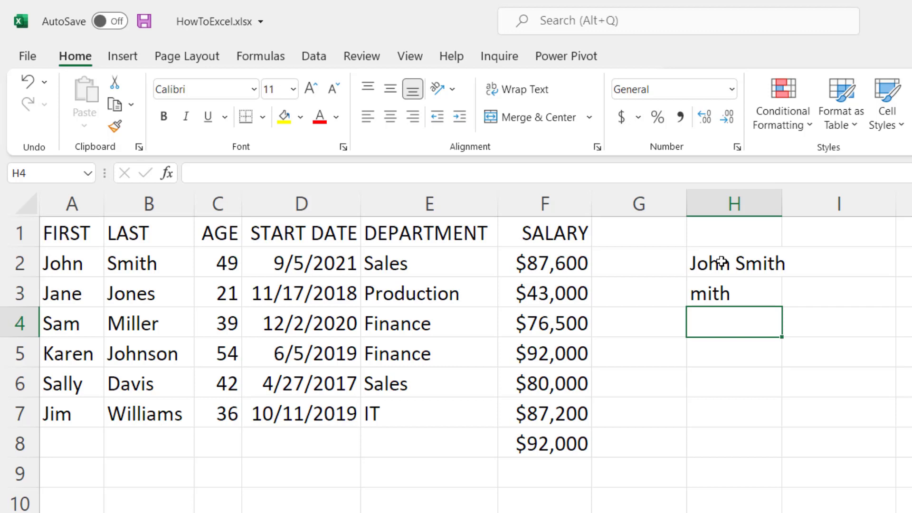
pyautogui.press('Up')
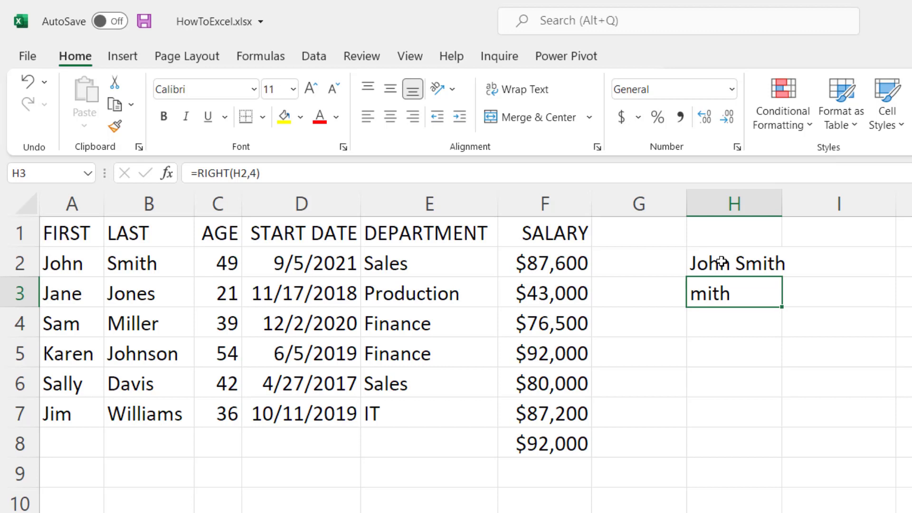
# Clear H3 and wrap H2's joined-name formula in UPPER so the full name shows in capitals
pyautogui.press('Delete')
pyautogui.click(722, 263)
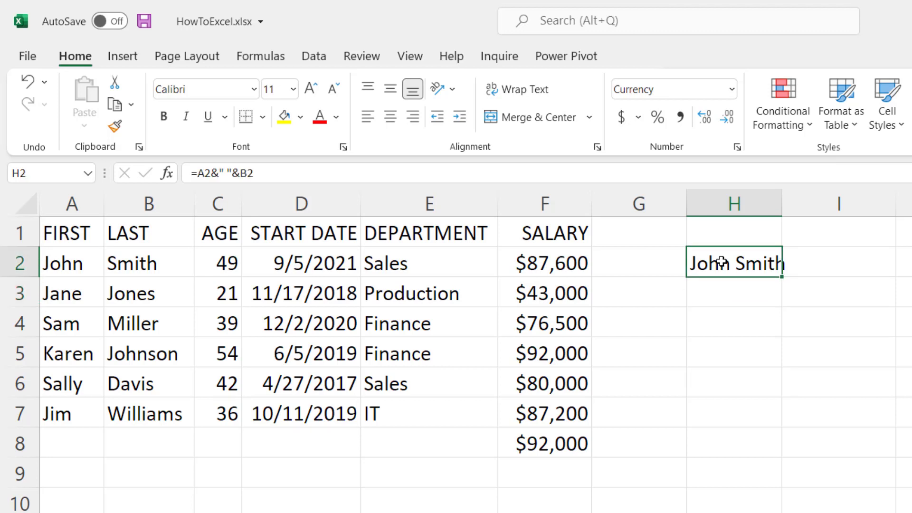
pyautogui.click(198, 173)
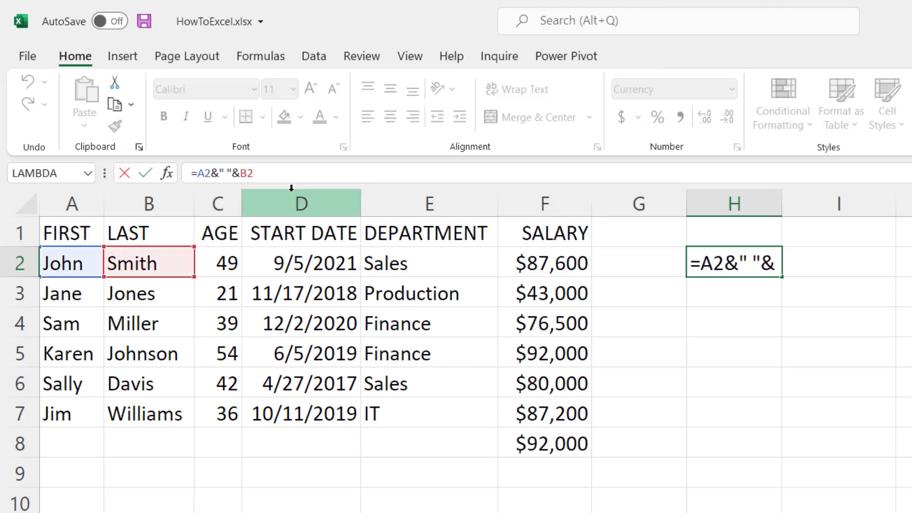
pyautogui.write('UPPER(')
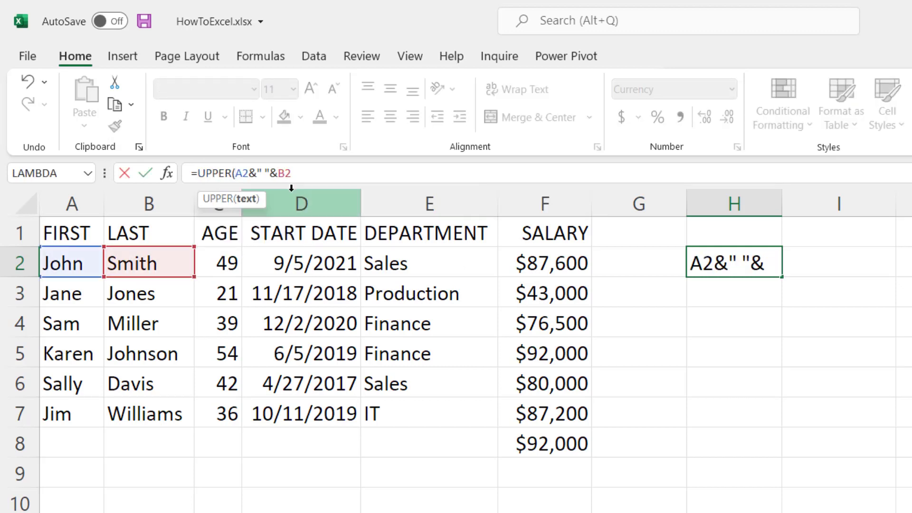
pyautogui.press('Right')
pyautogui.press('Right')
pyautogui.press('Right')
pyautogui.press('Right')
pyautogui.press('Right')
pyautogui.press('Right')
pyautogui.press('Right')
pyautogui.press('Right')
pyautogui.press('Right')
pyautogui.write(')')
pyautogui.press('Return')
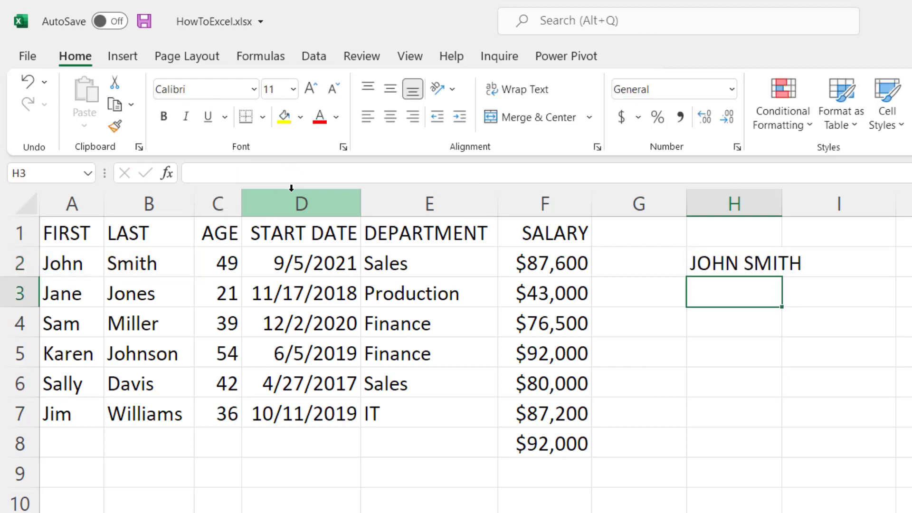
# Wrap H2's formula as =LEFT(UPPER(A2&" "&B2),4) so it shows JOHN
pyautogui.press('Up')
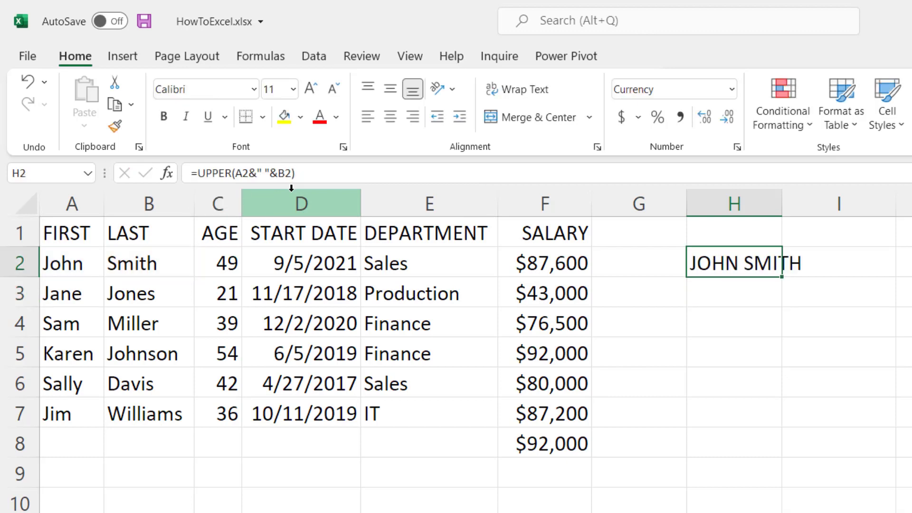
pyautogui.click(200, 172)
pyautogui.write('LEFT(')
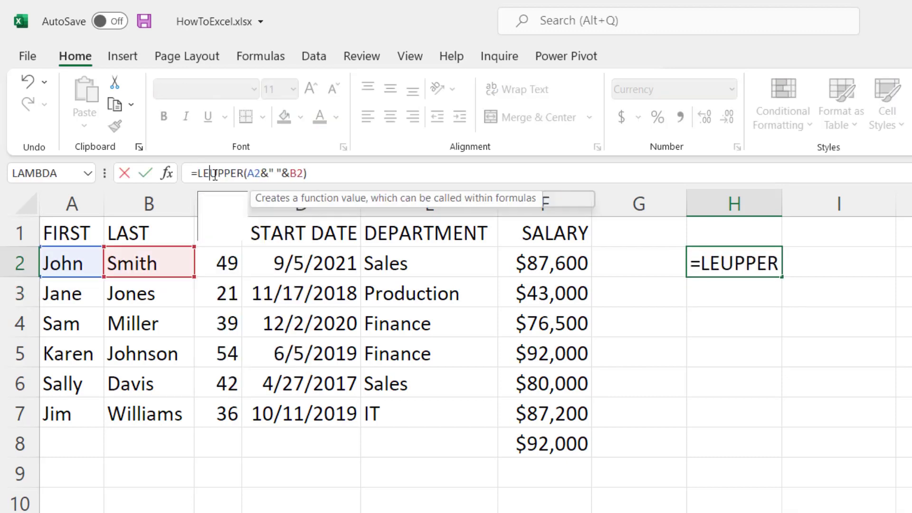
pyautogui.press('End')
pyautogui.write(',4)')
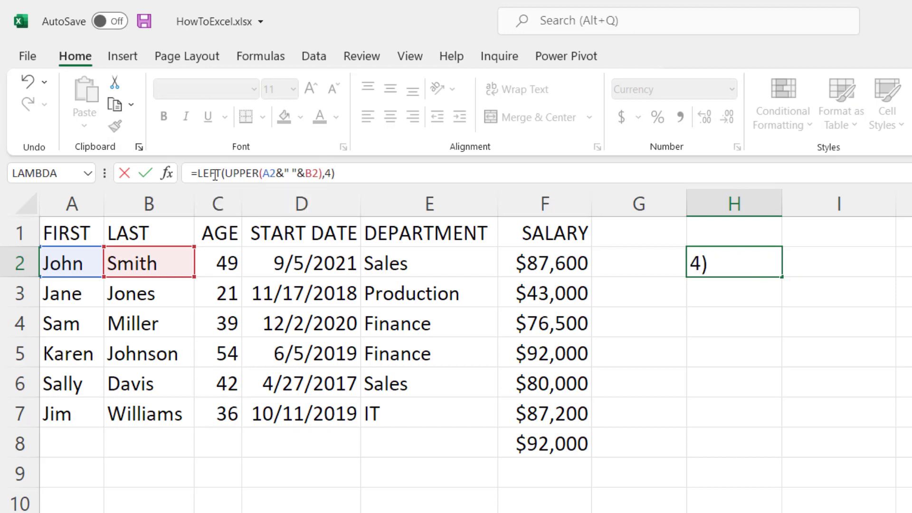
pyautogui.hotkey('ctrl', 'Return')
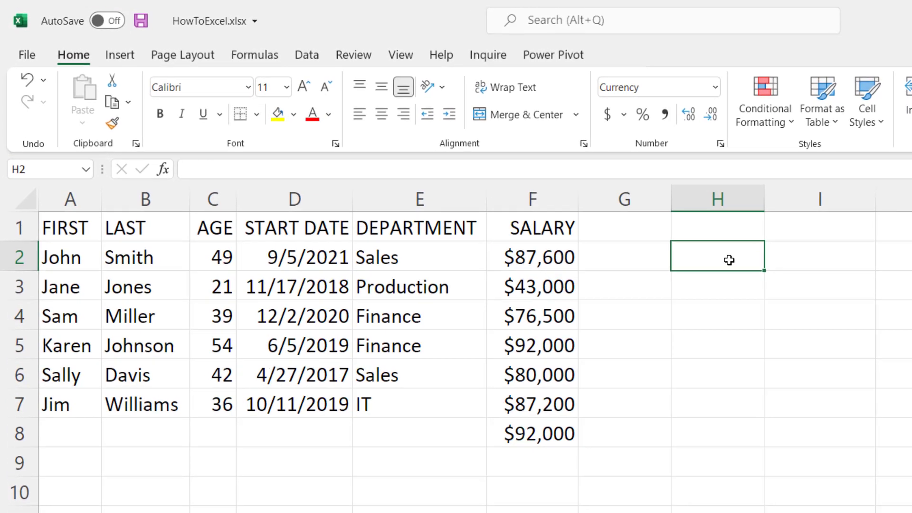
# Enter =C2>40 in H2 and fill it down to H7
pyautogui.write('=')
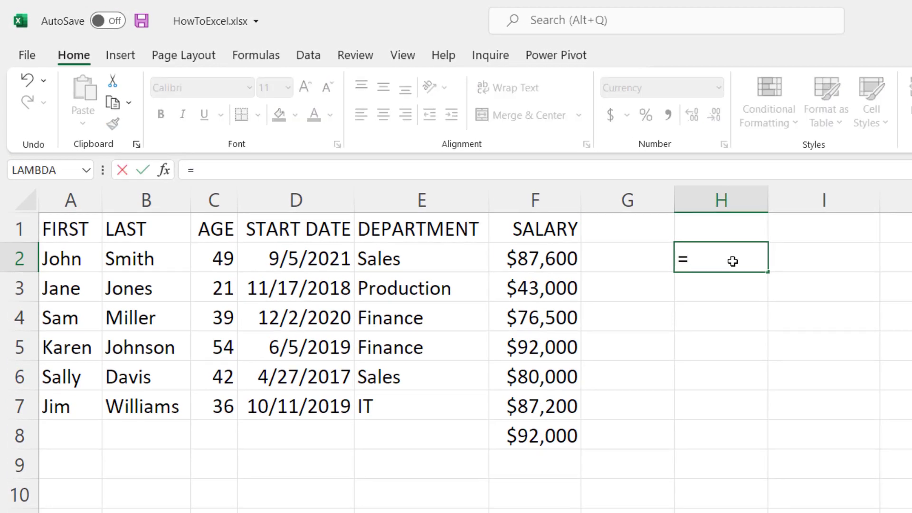
pyautogui.click(226, 255)
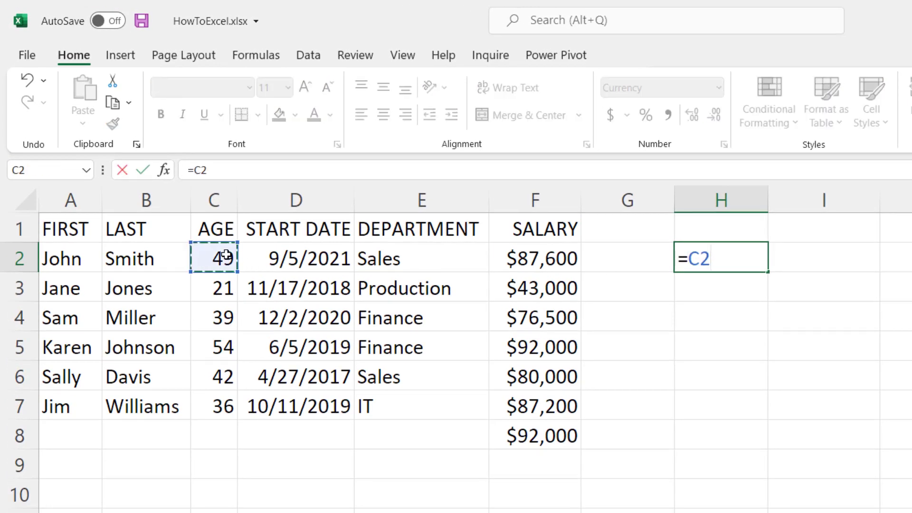
pyautogui.write('>40')
pyautogui.press('Return')
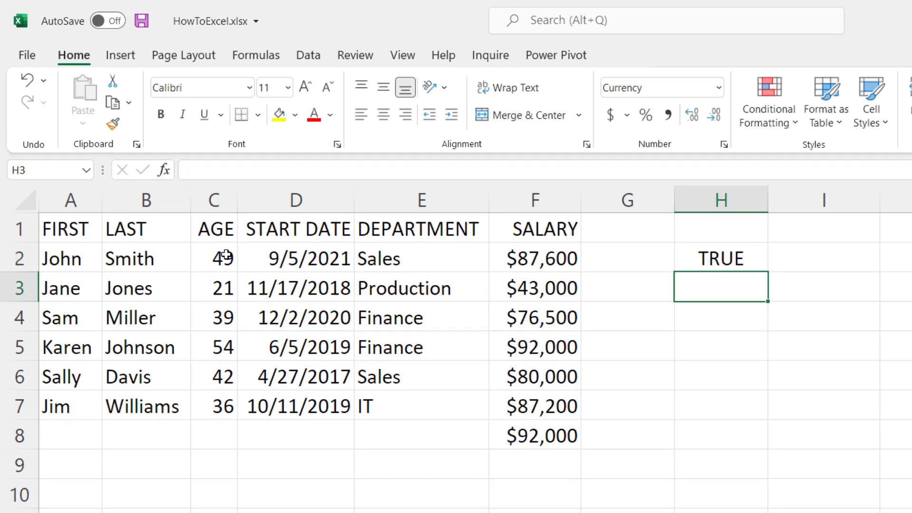
pyautogui.click(723, 260)
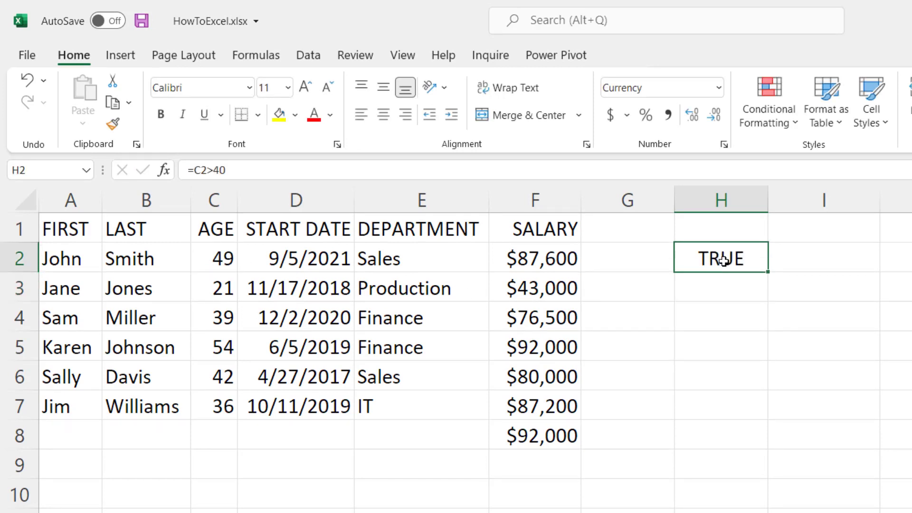
pyautogui.moveTo(770, 272); pyautogui.dragTo(754, 413)
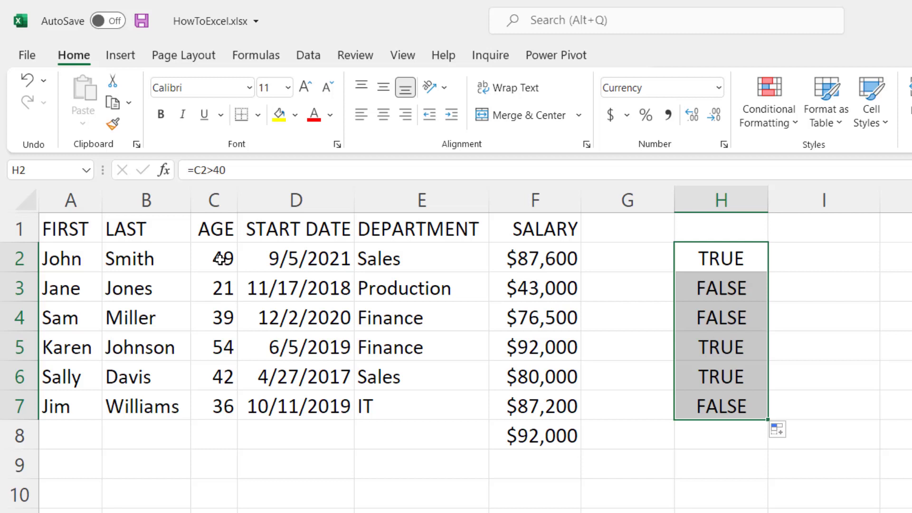
pyautogui.click(743, 259)
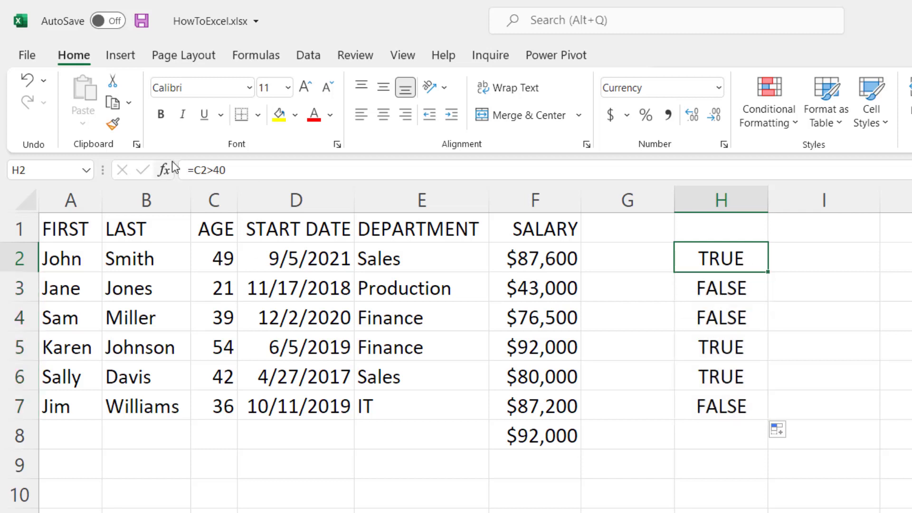
# Change H2 to =NOT(C2>40) and fill it down through H7
pyautogui.click(193, 169)
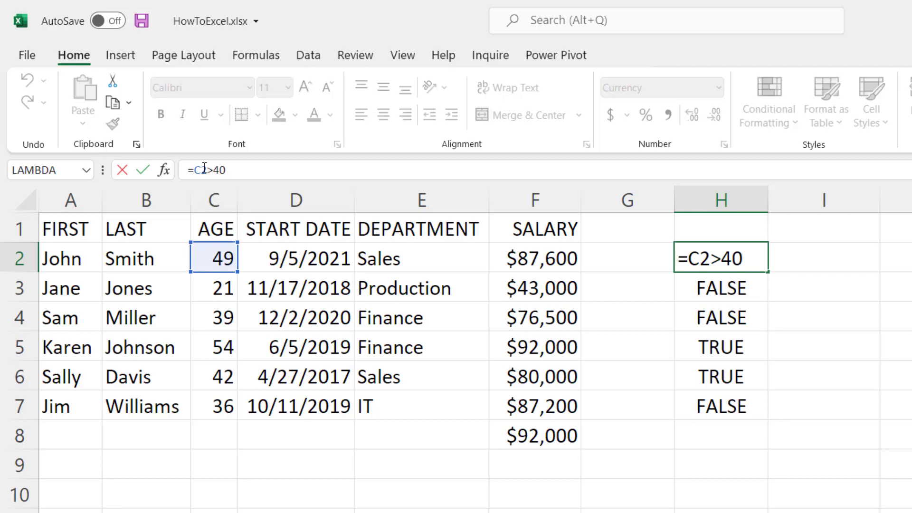
pyautogui.write('NOT(C2>40')
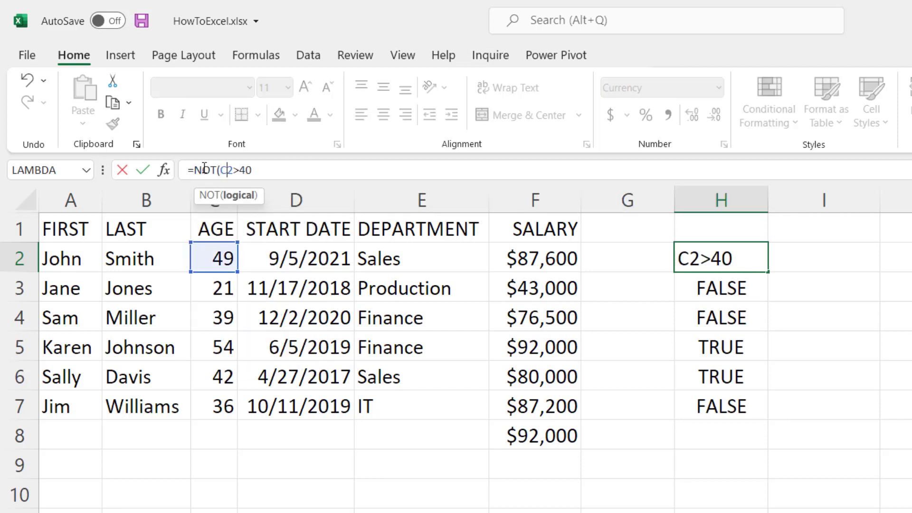
pyautogui.write(')')
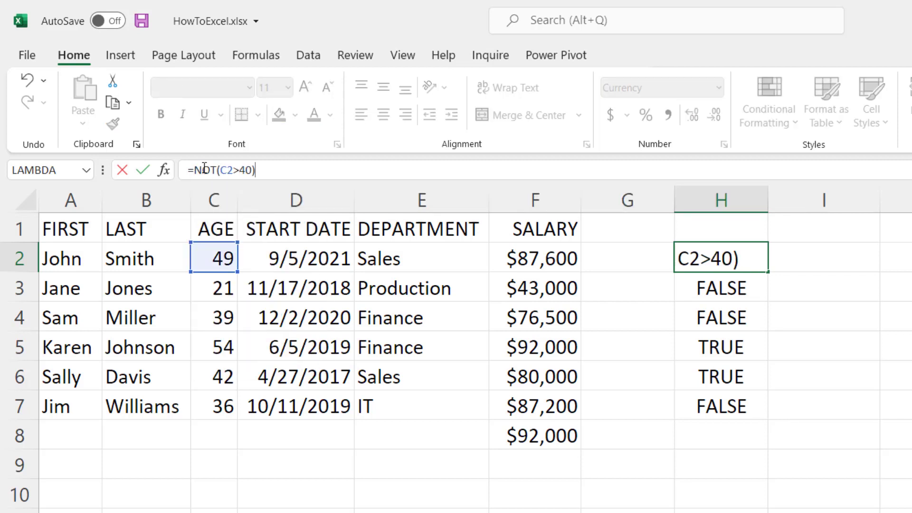
pyautogui.press('Return')
pyautogui.click(760, 269)
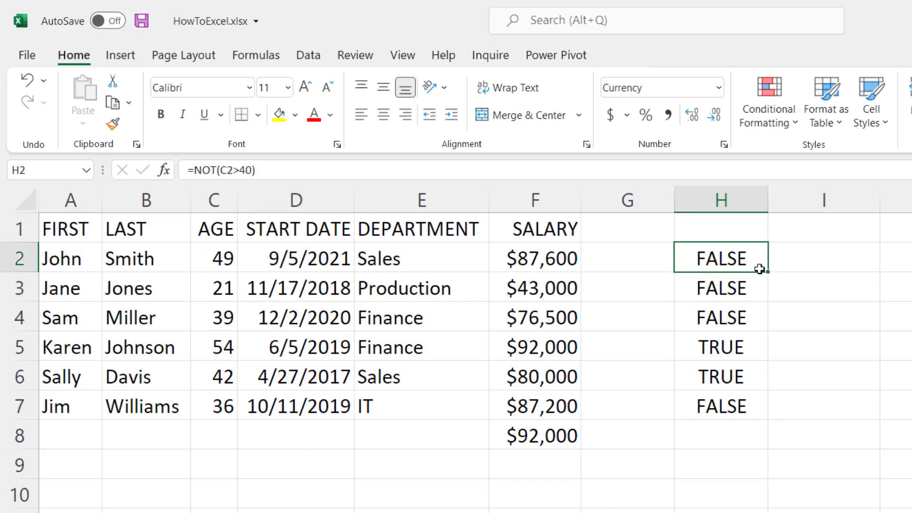
pyautogui.moveTo(768, 270); pyautogui.dragTo(752, 410)
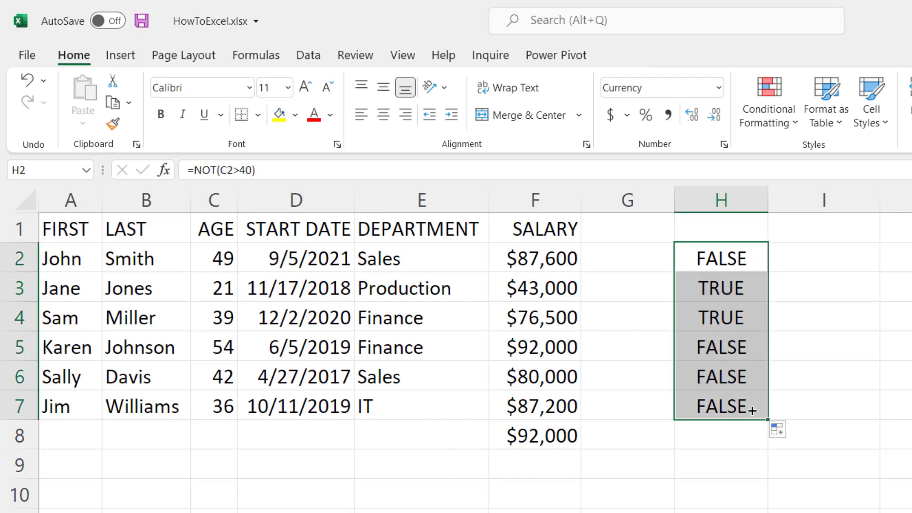
# Enter =OR(C2>40,F2>75000) in H2 and copy it down to H7
pyautogui.click(732, 257)
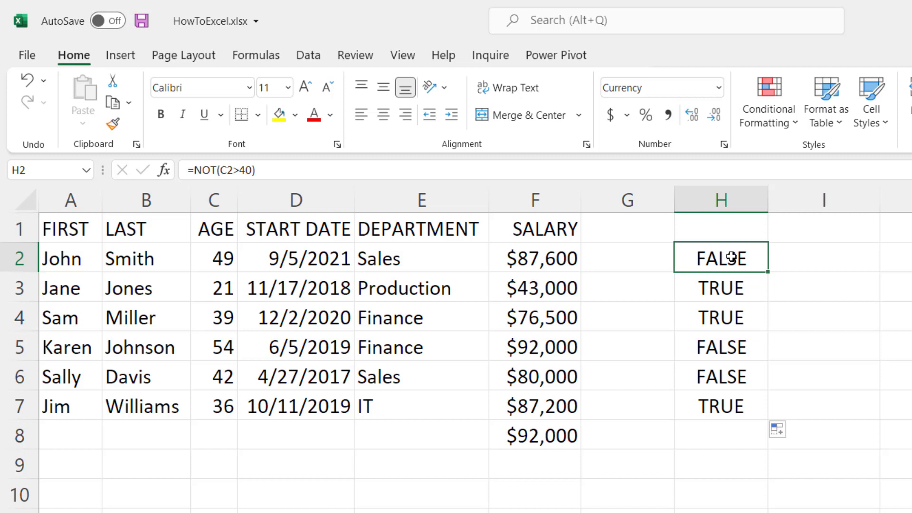
pyautogui.write('=OR(')
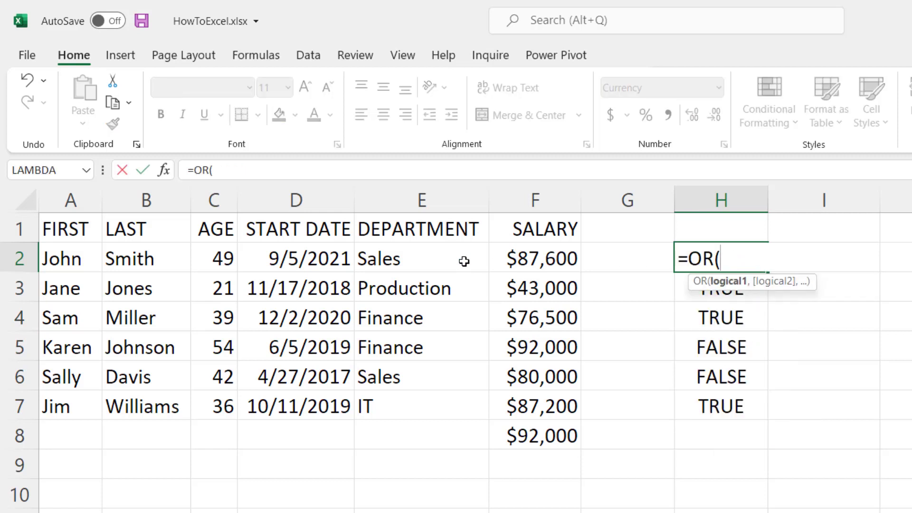
pyautogui.click(224, 257)
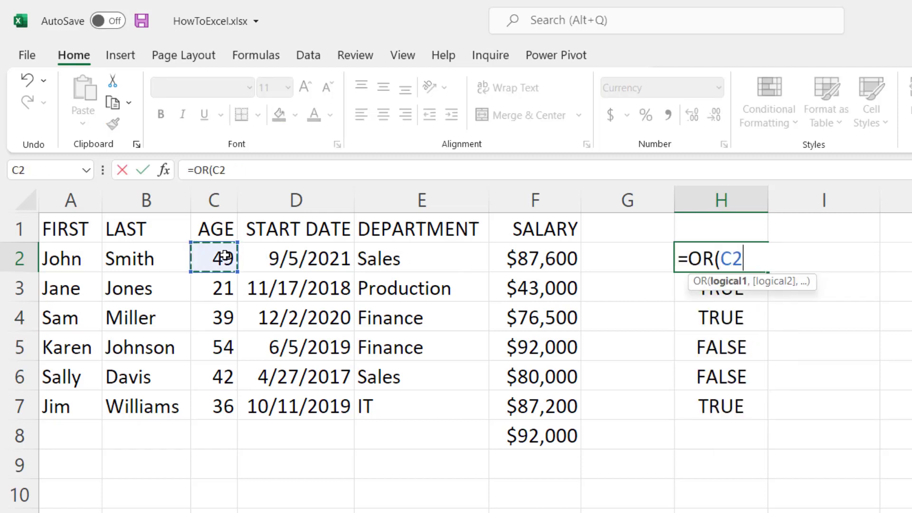
pyautogui.write('>40,')
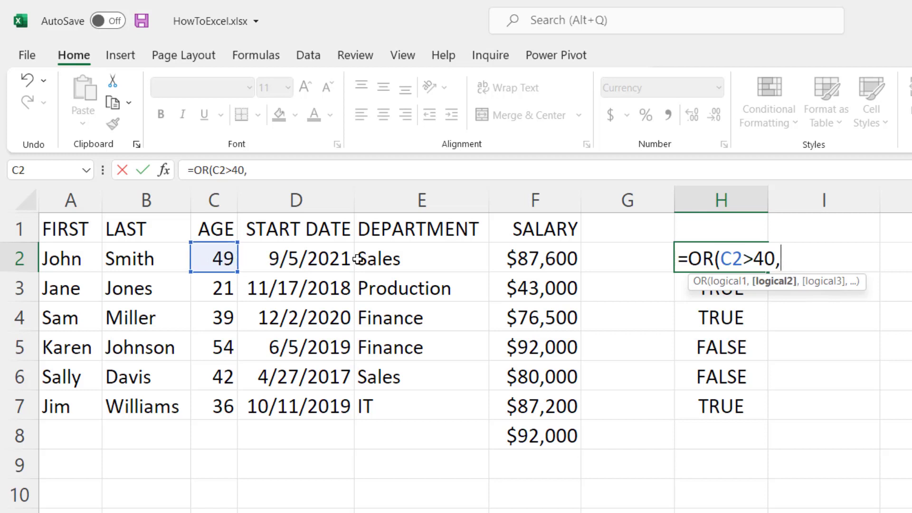
pyautogui.click(518, 258)
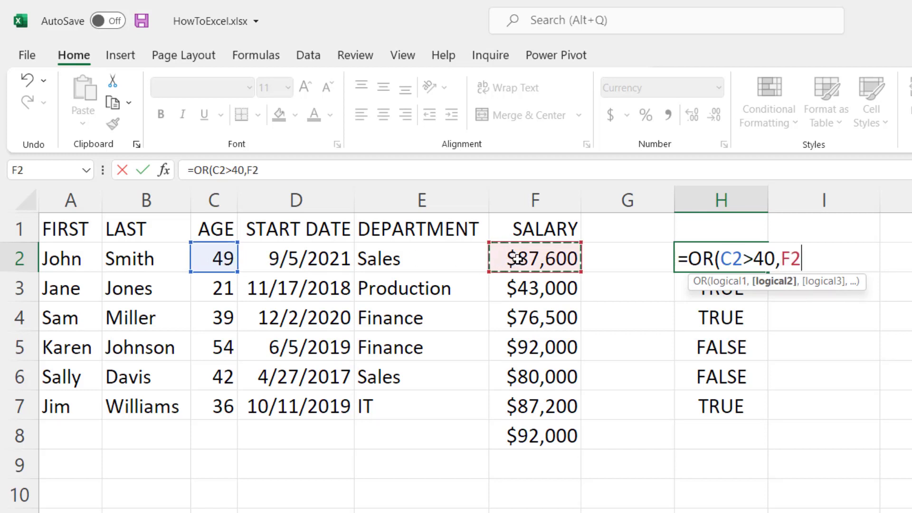
pyautogui.write('>75000')
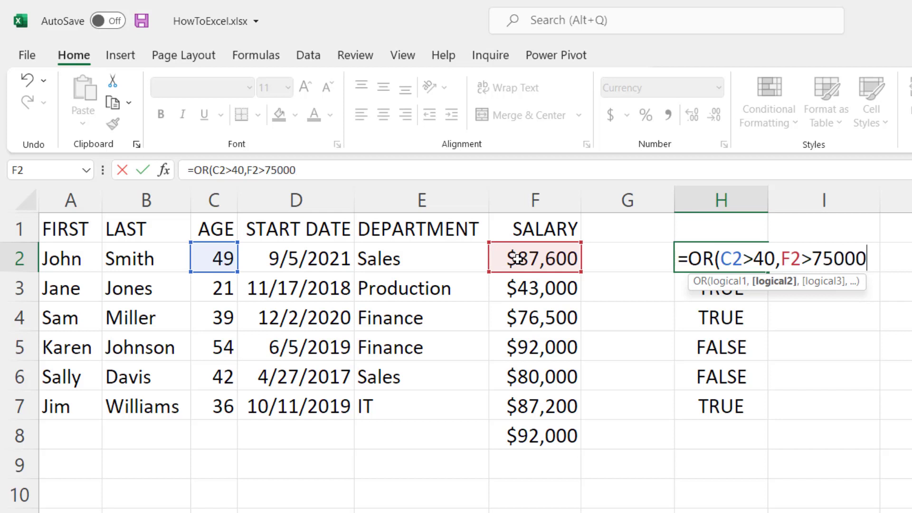
pyautogui.write(')')
pyautogui.press('Return')
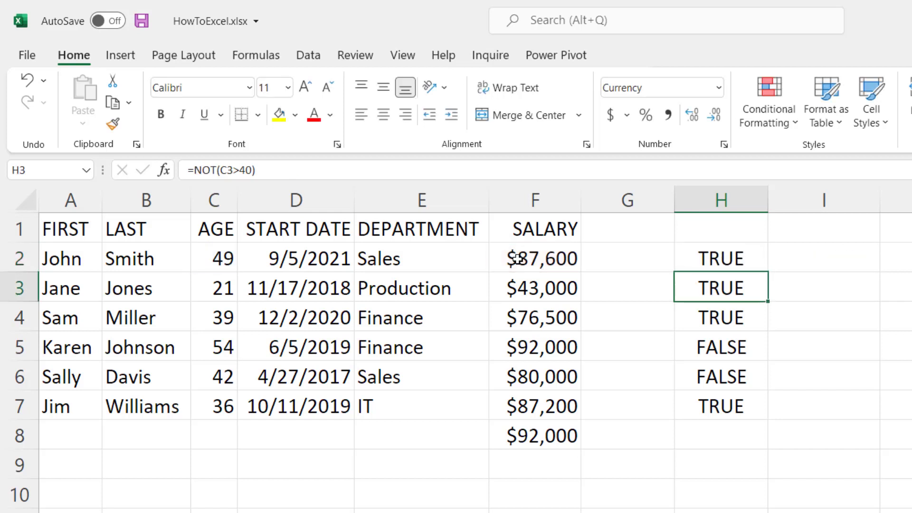
pyautogui.click(749, 257)
pyautogui.moveTo(771, 271); pyautogui.dragTo(760, 410)
pyautogui.click(746, 288)
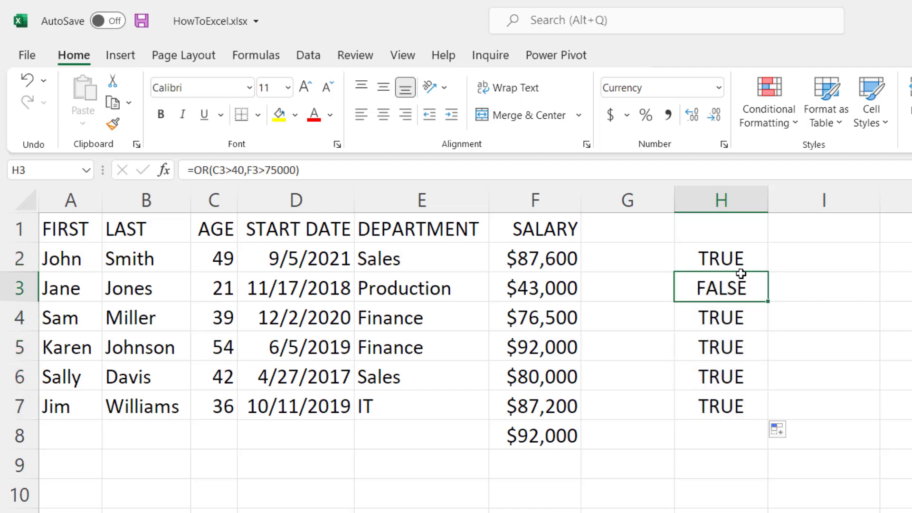
# Enter =IF(C2>40,F2,0) in H2 and fill it down through H7
pyautogui.click(735, 258)
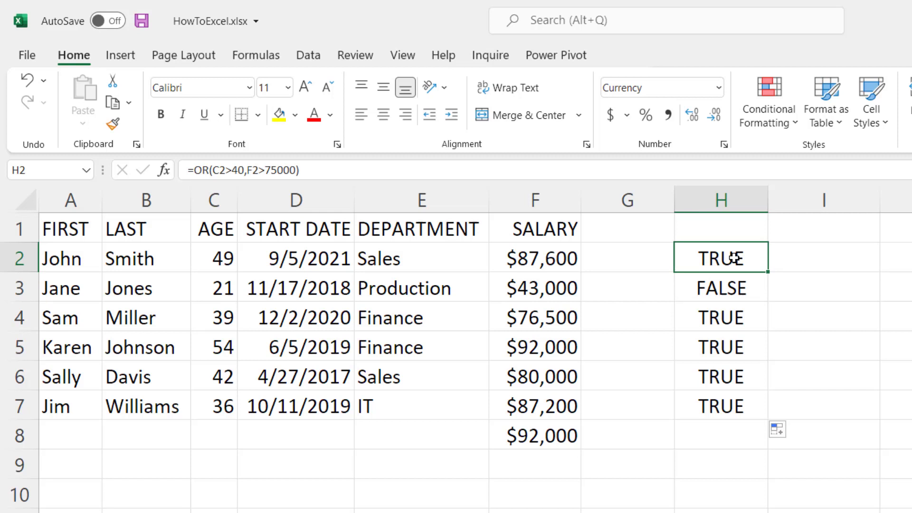
pyautogui.write('=IF(')
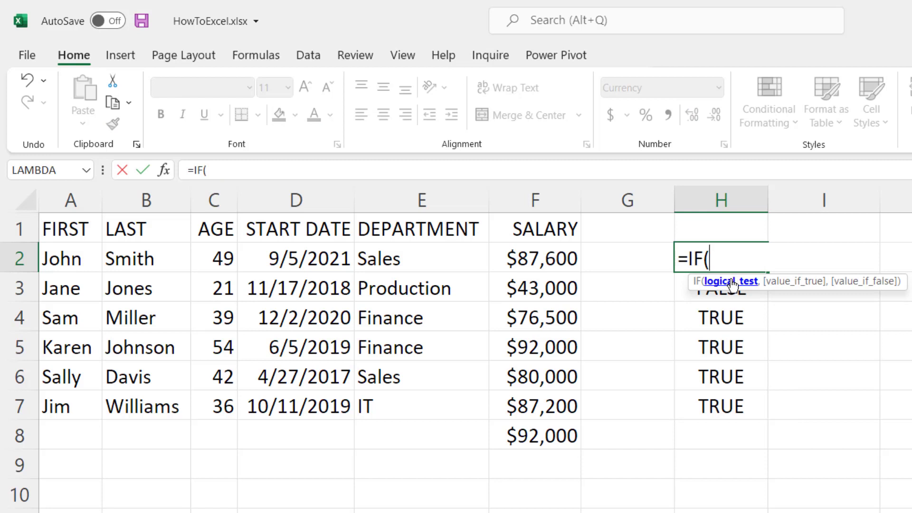
pyautogui.click(213, 258)
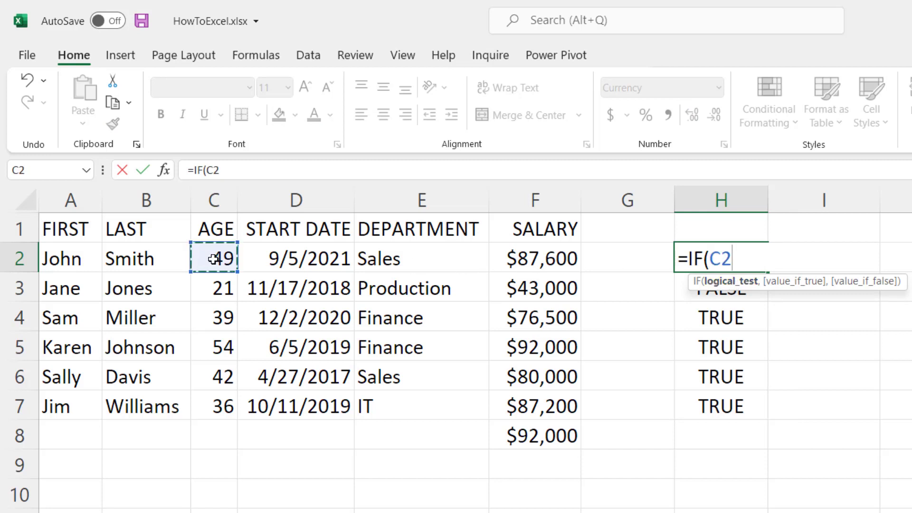
pyautogui.write('>40,')
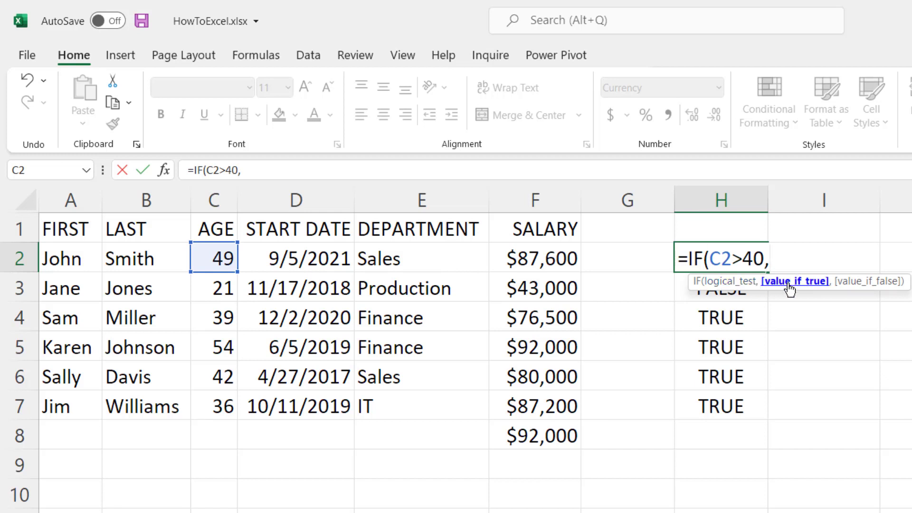
pyautogui.click(551, 259)
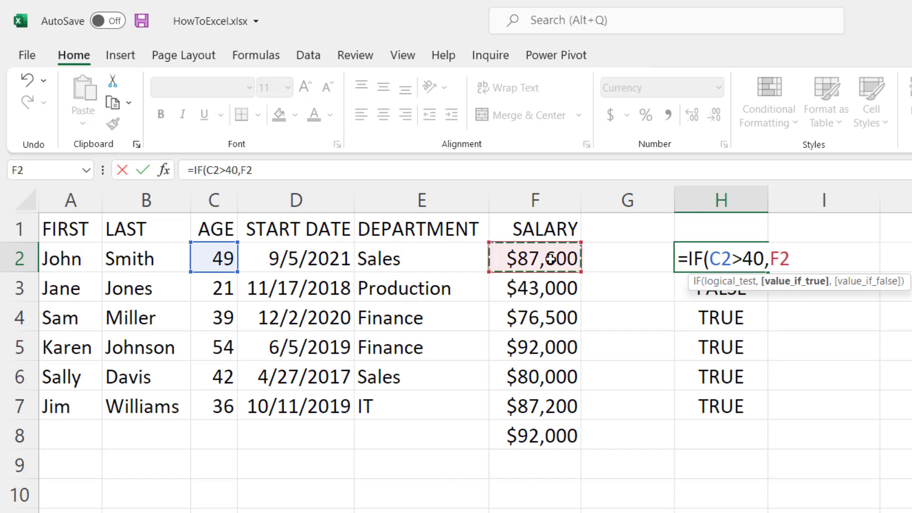
pyautogui.write(',')
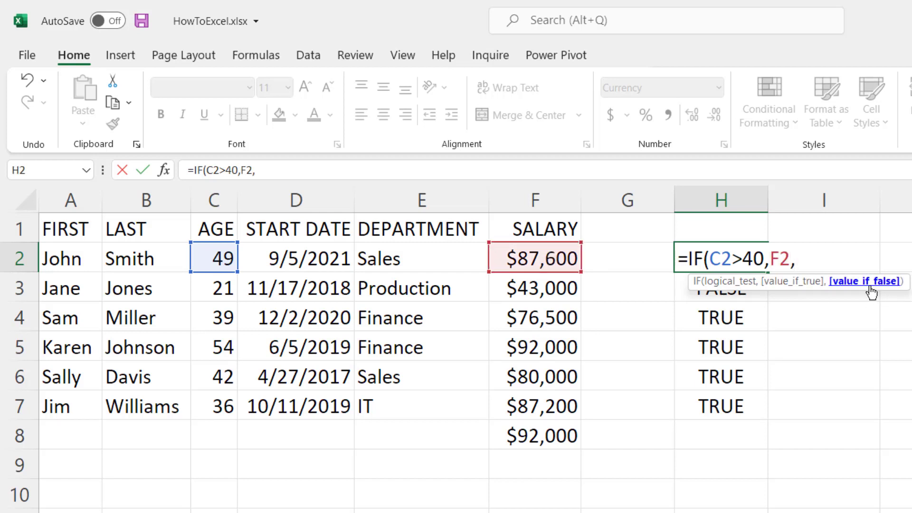
pyautogui.write('0)')
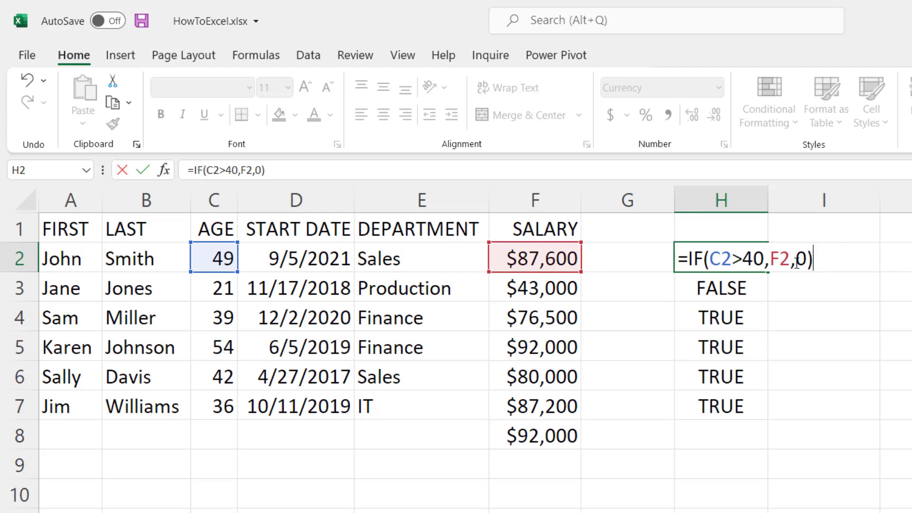
pyautogui.press('Return')
pyautogui.press('Up')
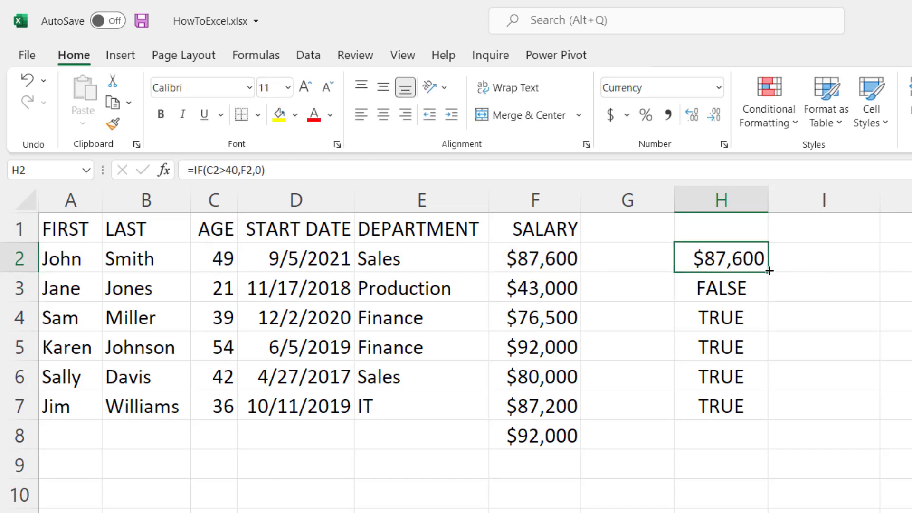
pyautogui.moveTo(769, 272); pyautogui.dragTo(770, 413)
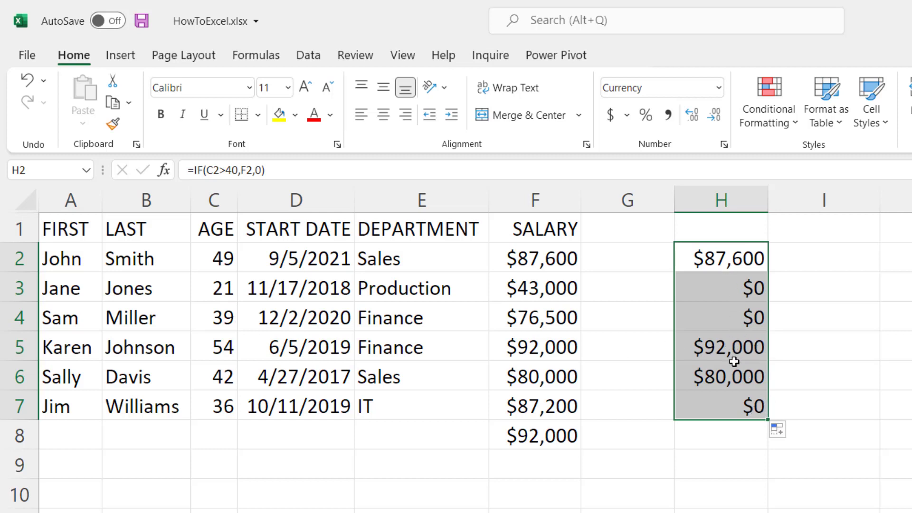
# AutoSum H2:H7 into H8 for $259,600, then review the H8 and H2 formulas
pyautogui.click(730, 435)
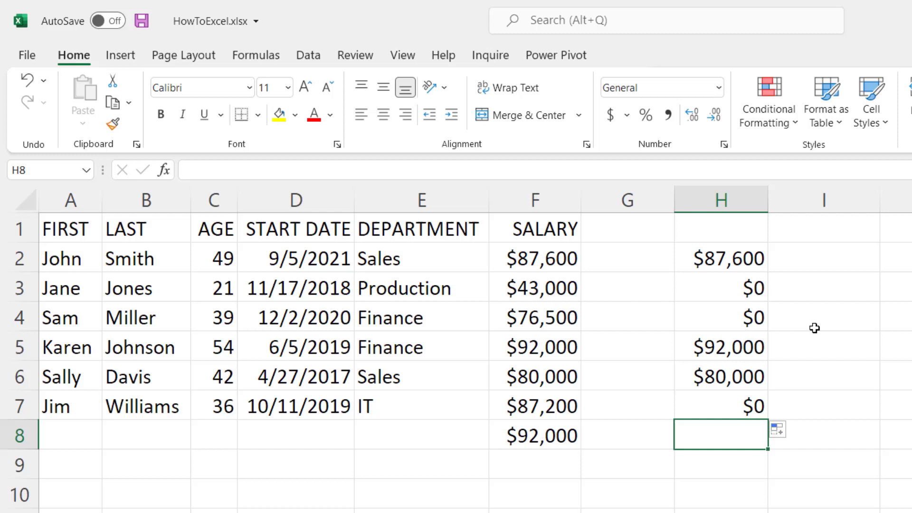
pyautogui.hotkey('alt', '=')
pyautogui.press('Return')
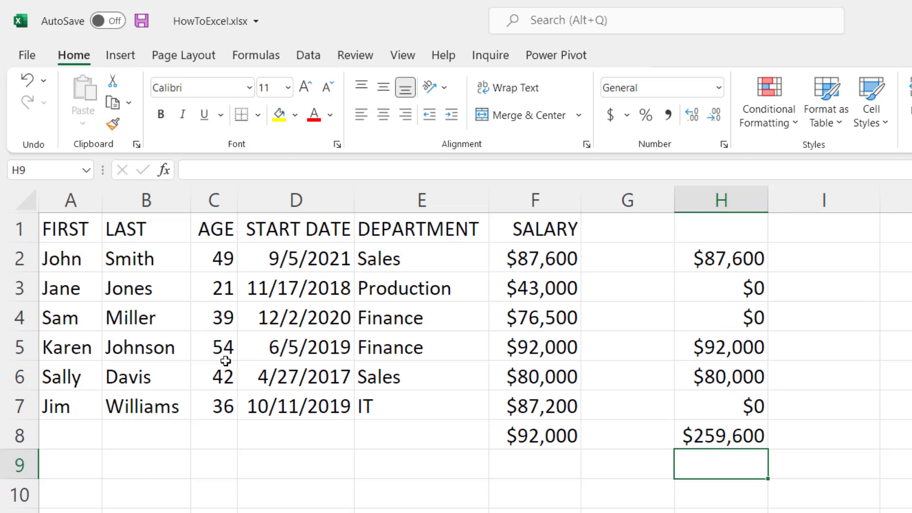
pyautogui.click(713, 436)
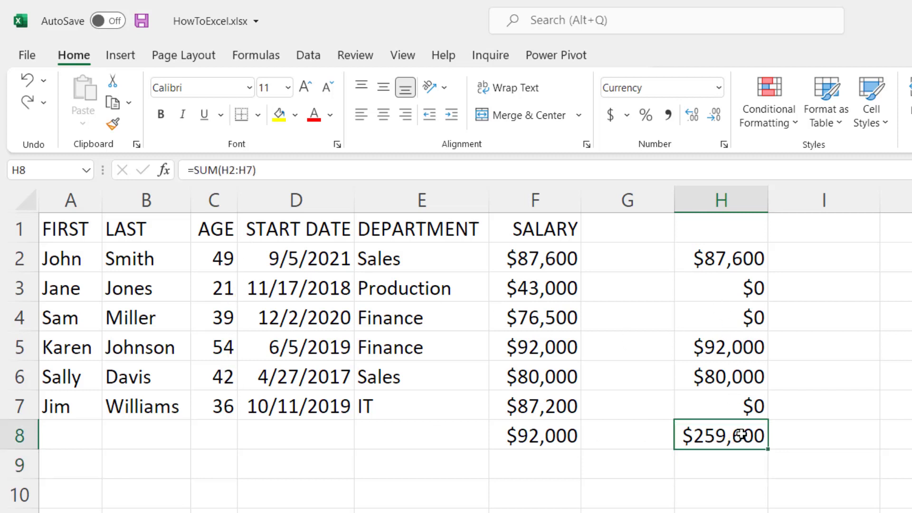
pyautogui.click(716, 257)
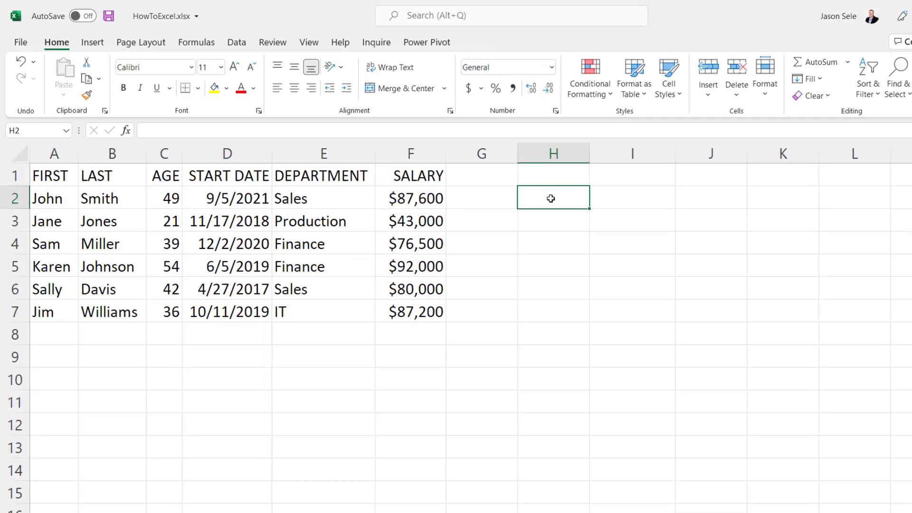
# Type Smith in H2 and enter =MATCH(H2,B2:B7,0) in H3
pyautogui.write('Smith')
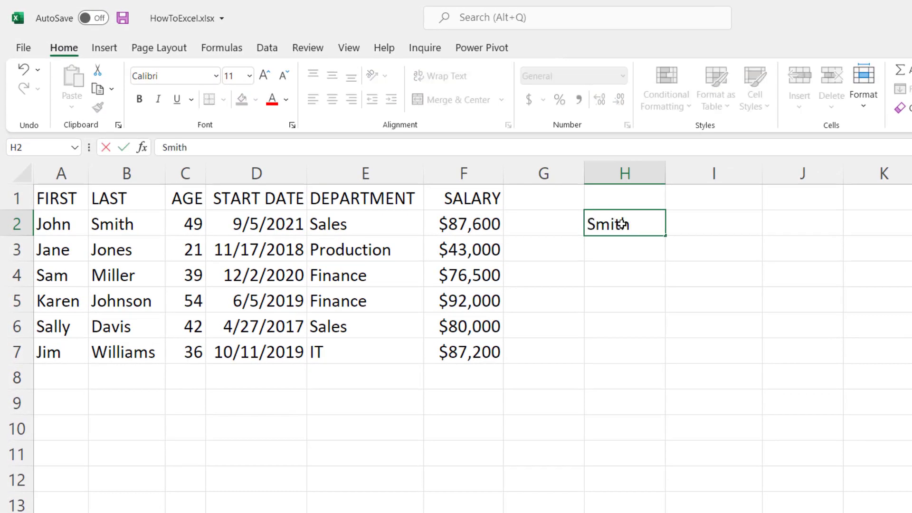
pyautogui.press('Return')
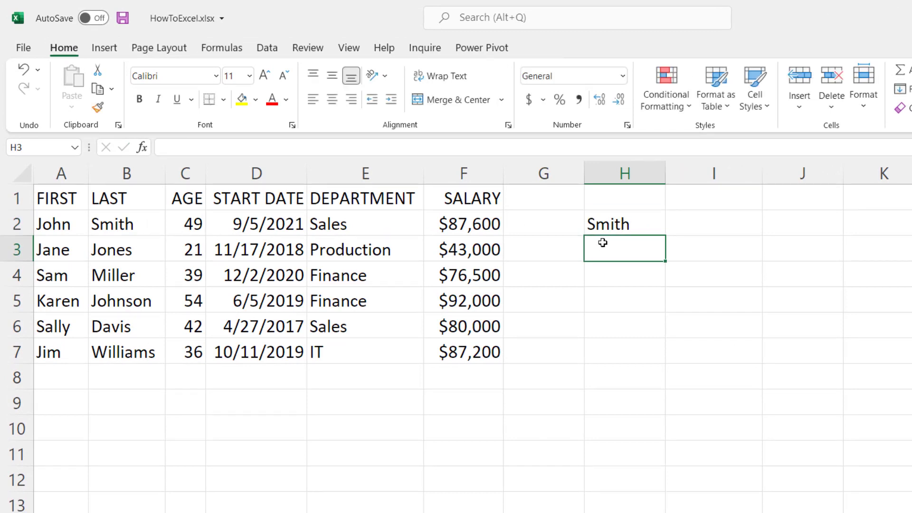
pyautogui.write('=MATC')
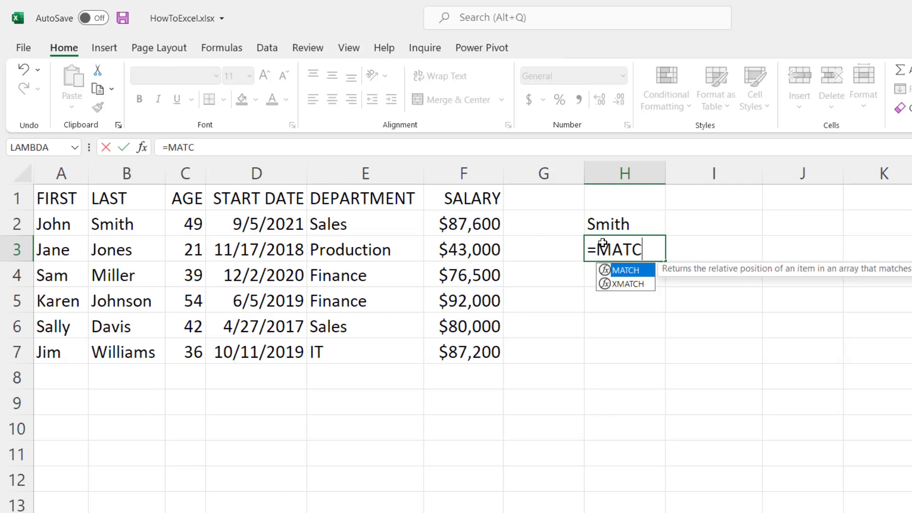
pyautogui.write('H(')
pyautogui.click(620, 223)
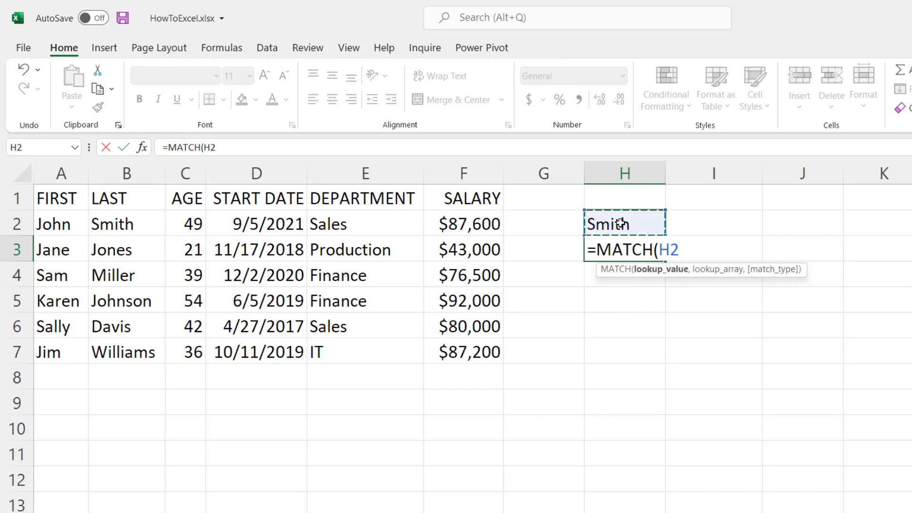
pyautogui.write(',')
pyautogui.moveTo(122, 223); pyautogui.dragTo(131, 341)
pyautogui.write(',')
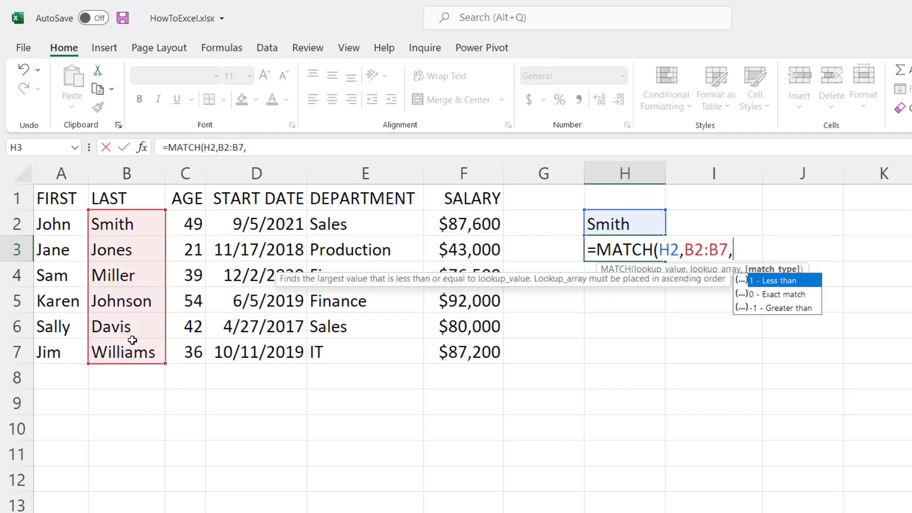
pyautogui.click(783, 295)
pyautogui.doubleClick(782, 293)
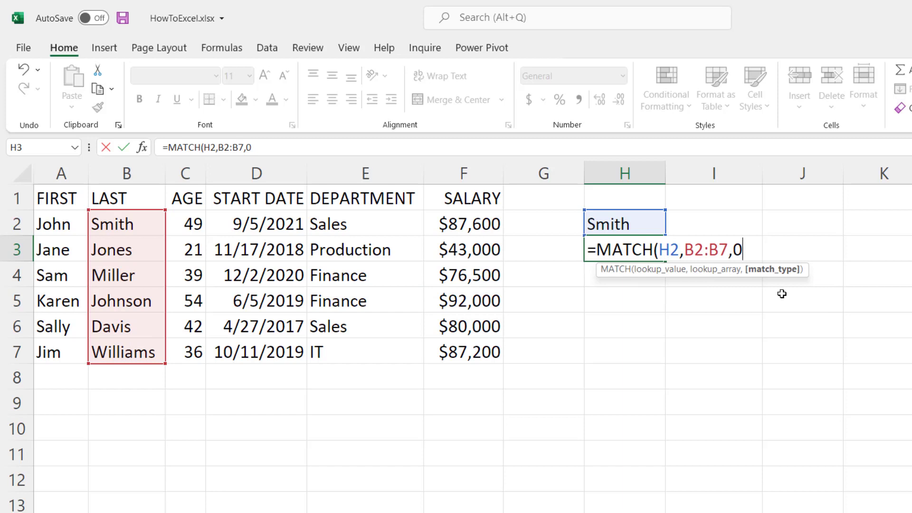
pyautogui.write(')')
pyautogui.press('Return')
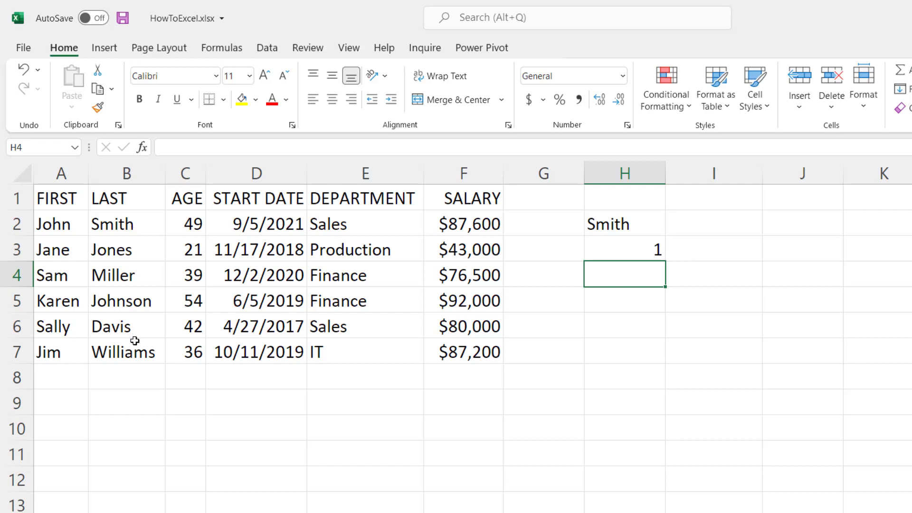
# Test the MATCH with Miller and Thomas in H2, then restore Smith
pyautogui.click(653, 228)
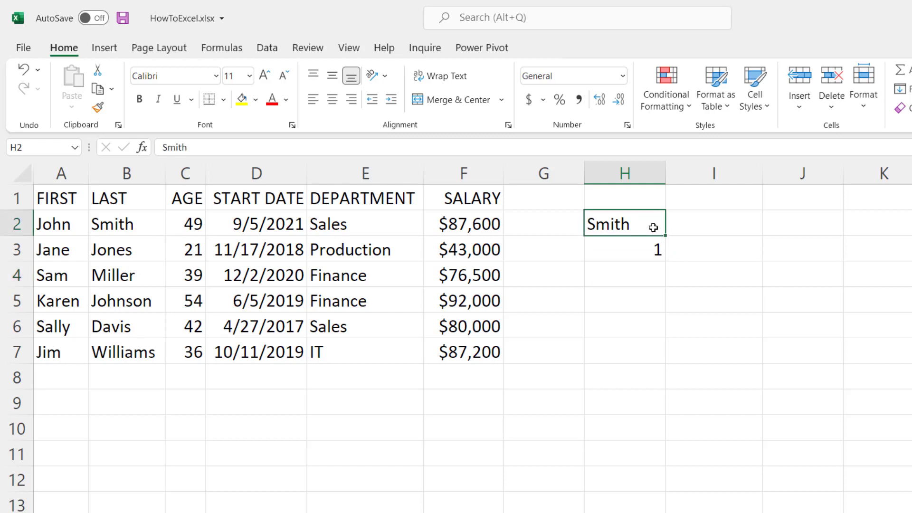
pyautogui.write('Miller')
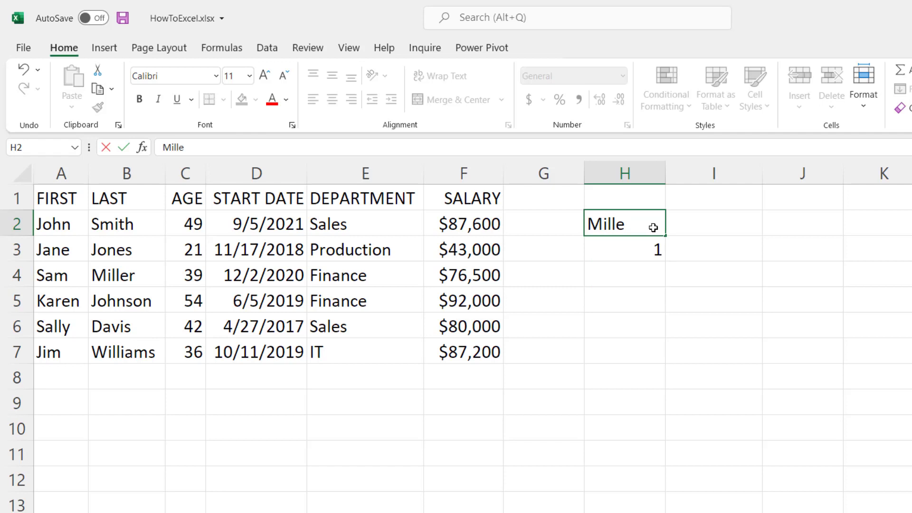
pyautogui.press('Return')
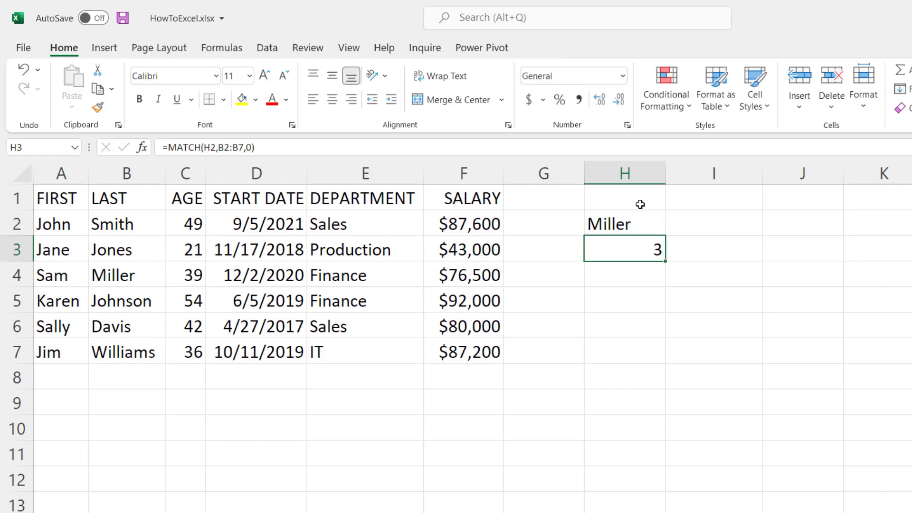
pyautogui.click(641, 219)
pyautogui.write('Thomas')
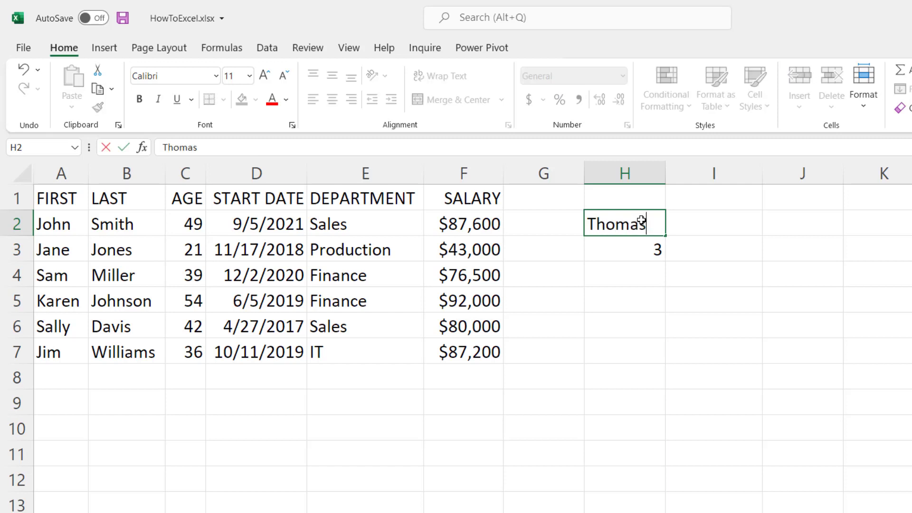
pyautogui.press('Return')
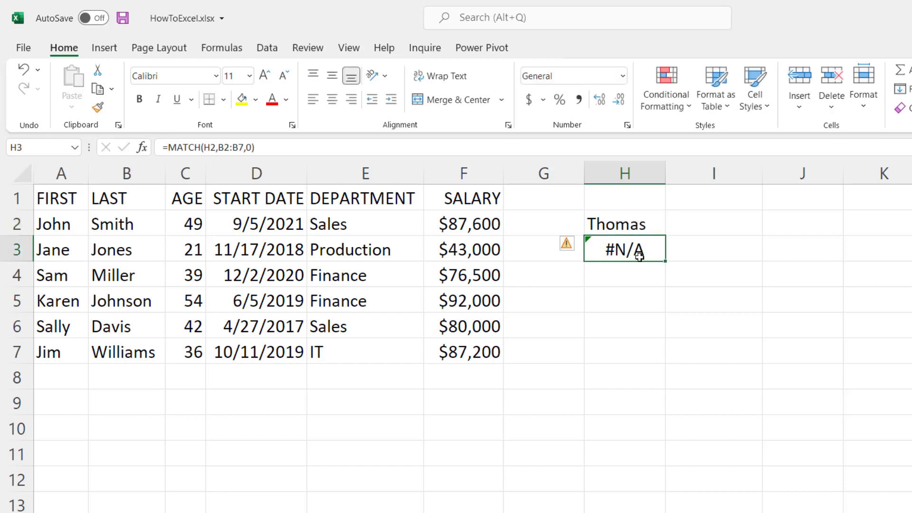
pyautogui.click(636, 230)
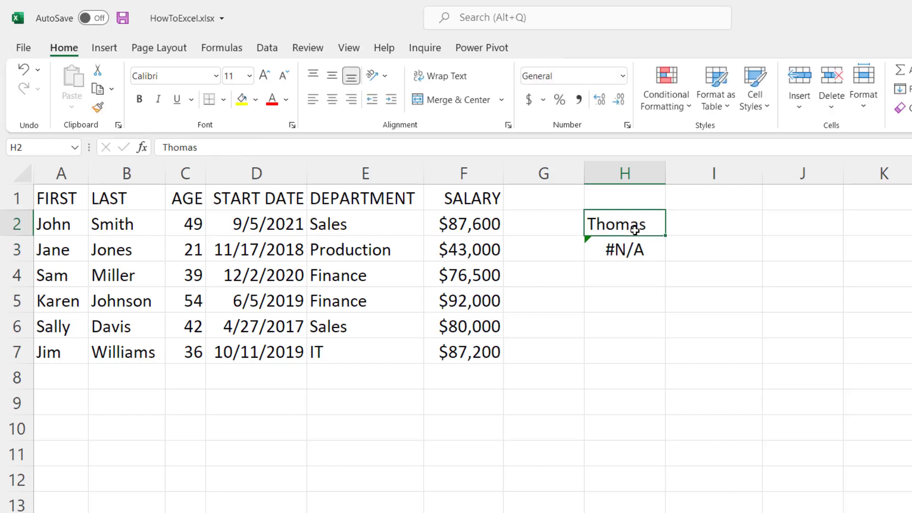
pyautogui.write('Smith')
pyautogui.press('Return')
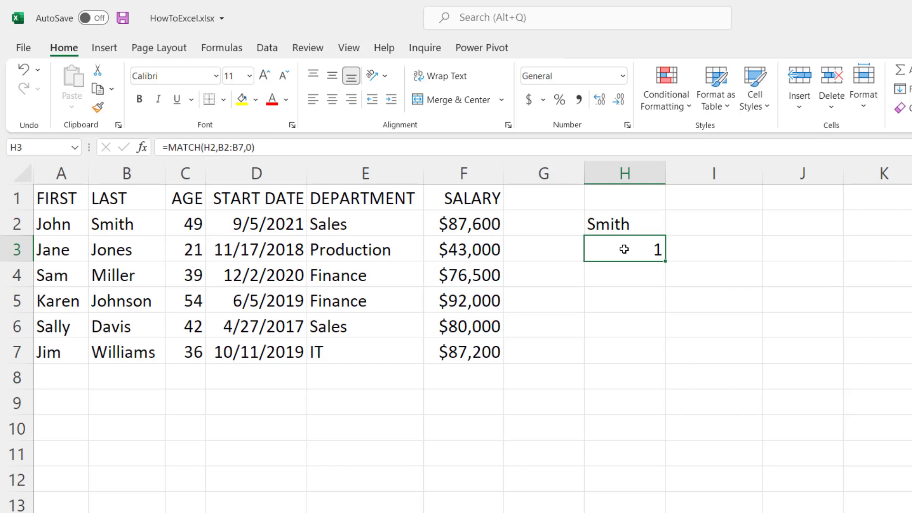
# Enter =VLOOKUP(H2,B2:C7,2,FALSE) in H3 to return the employee's age
pyautogui.write('=VL')
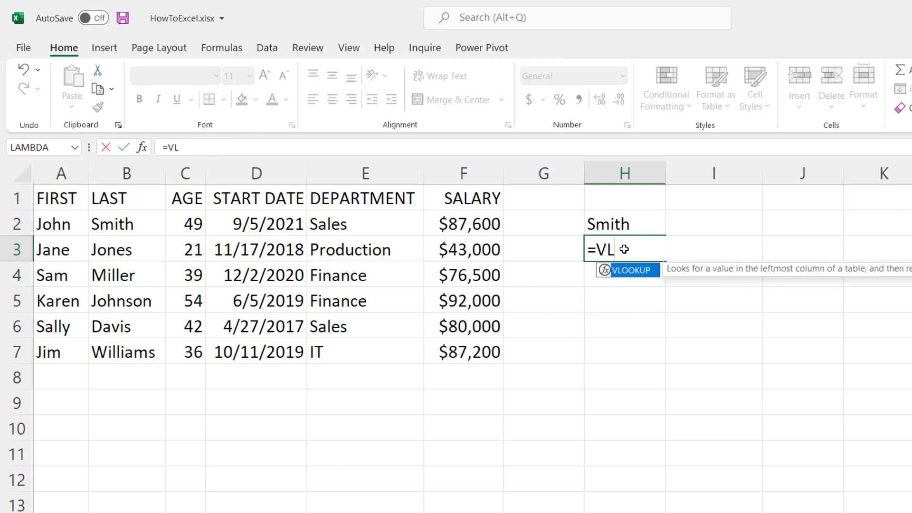
pyautogui.write('OOKUP(')
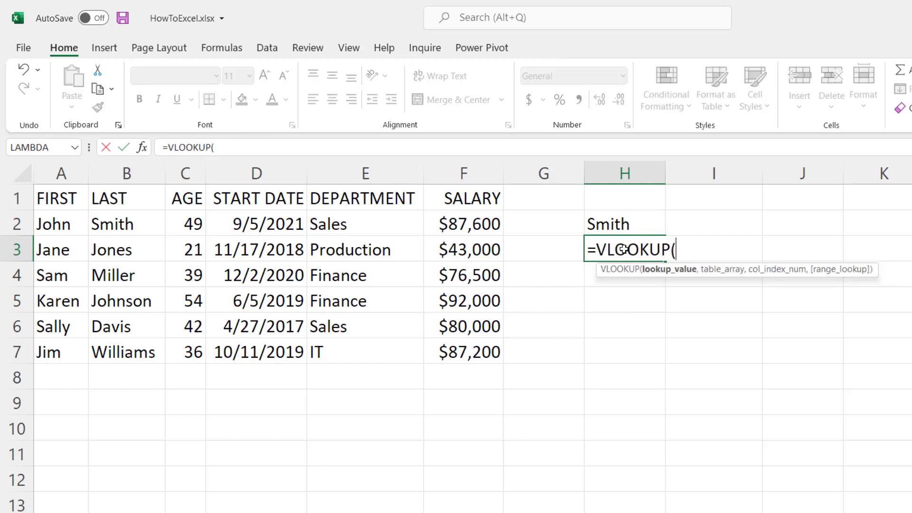
pyautogui.click(634, 225)
pyautogui.write(',')
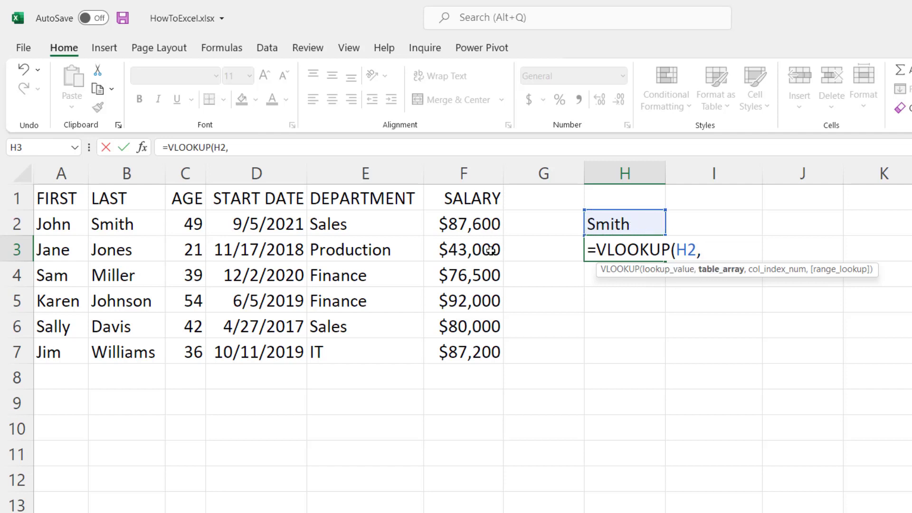
pyautogui.click(121, 223)
pyautogui.moveTo(121, 224); pyautogui.dragTo(185, 348)
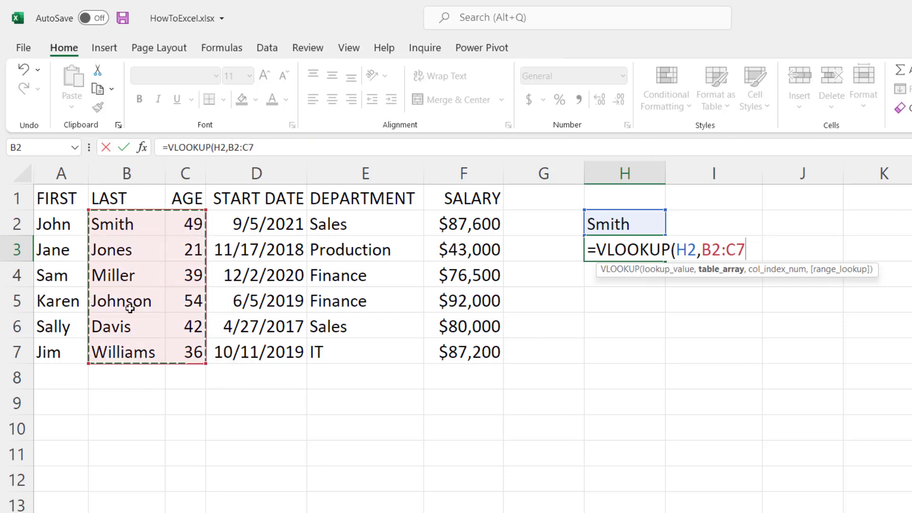
pyautogui.write(',')
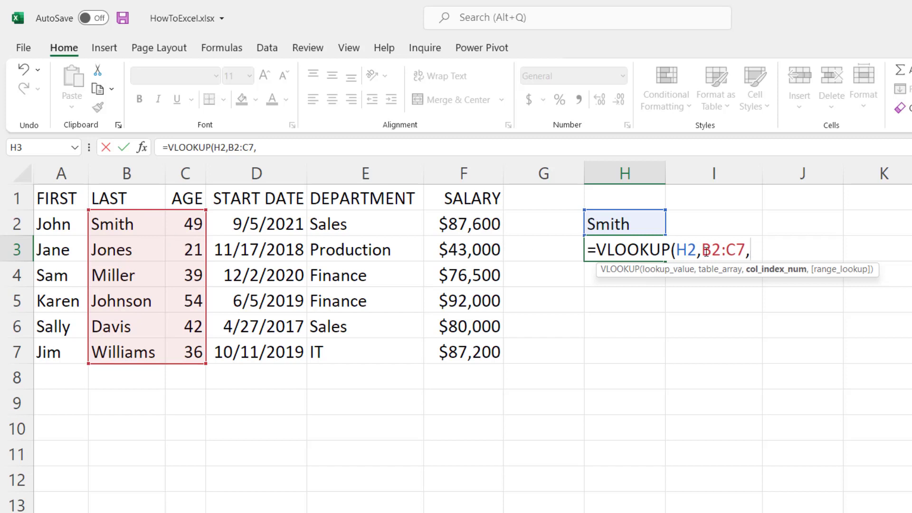
pyautogui.write('2,')
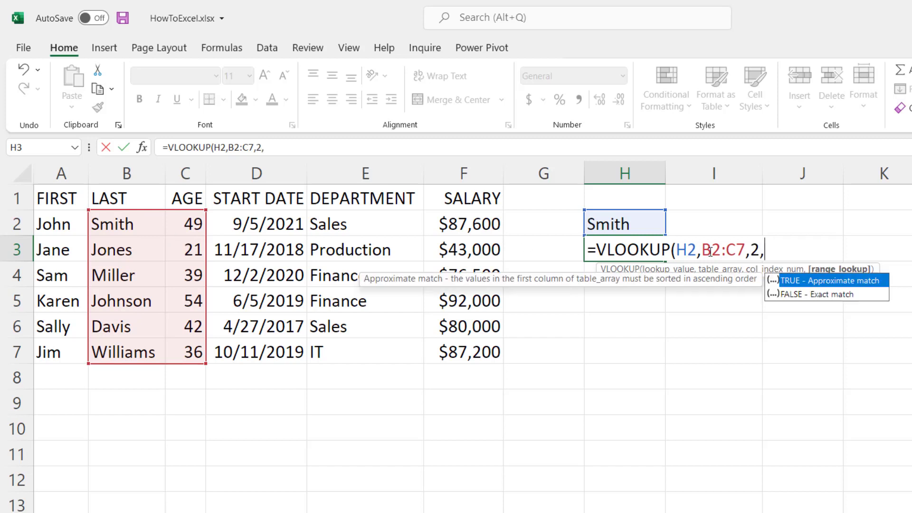
pyautogui.doubleClick(820, 294)
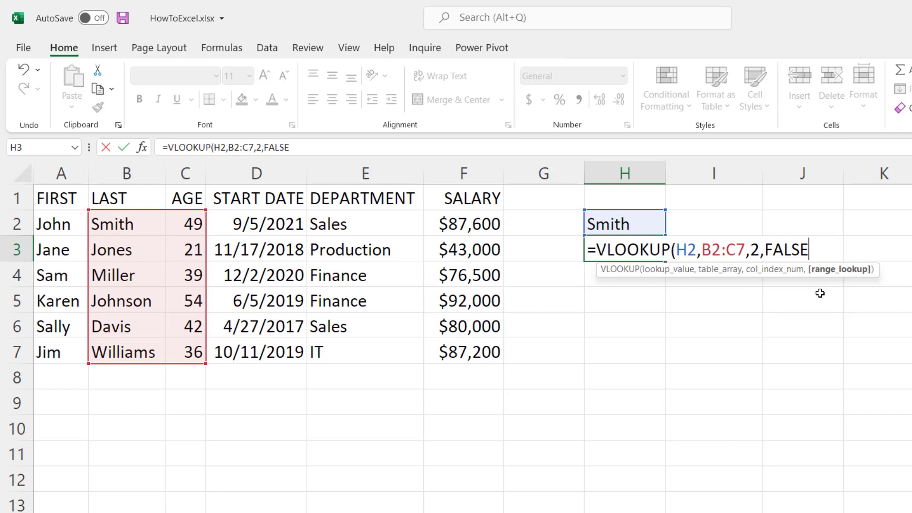
pyautogui.write(')')
pyautogui.press('Return')
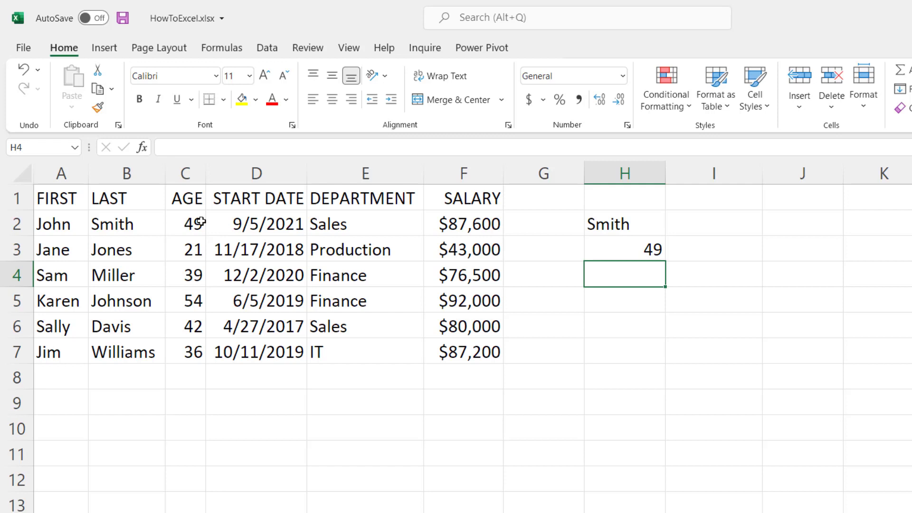
# Change the lookup name in H2 to Miller, giving age 39
pyautogui.click(643, 229)
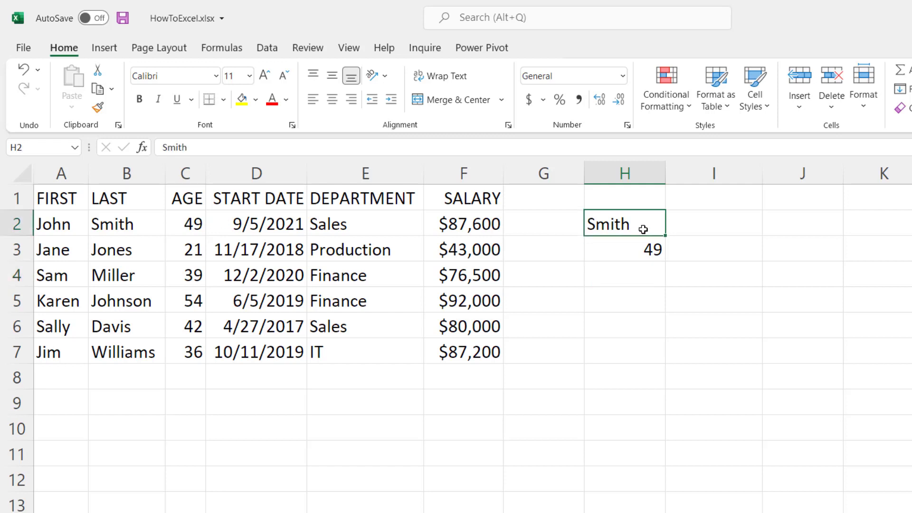
pyautogui.write('Miller')
pyautogui.press('Return')
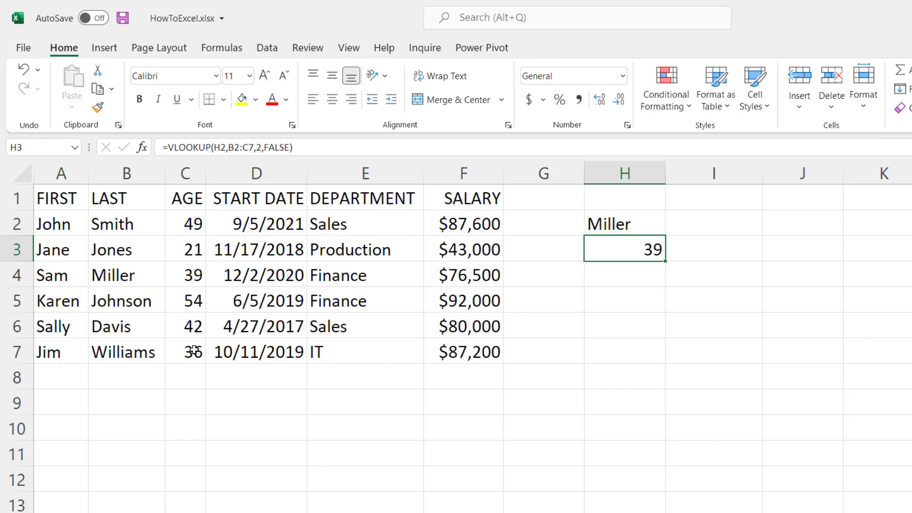
pyautogui.click(623, 224)
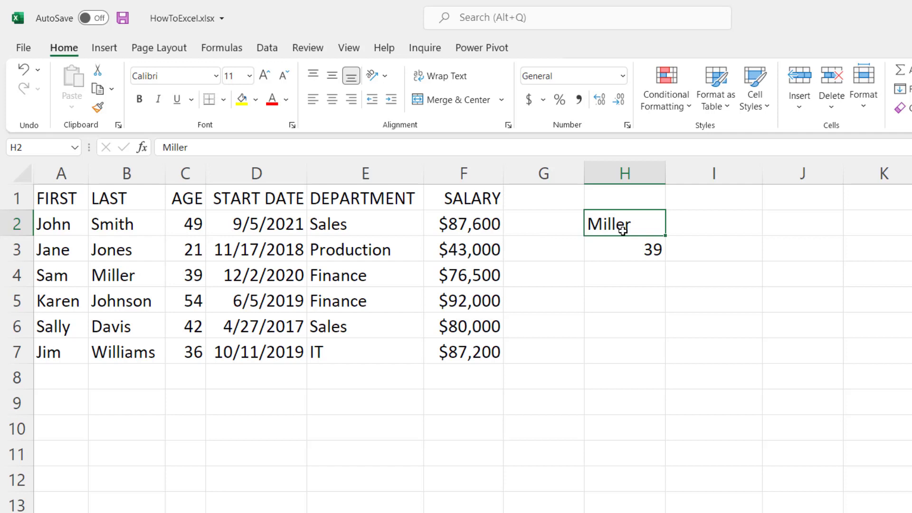
# Type AGE in H2 and enter =HLOOKUP(H2,A1:F7,3,FALSE) in H3, returning 21
pyautogui.write('AGE')
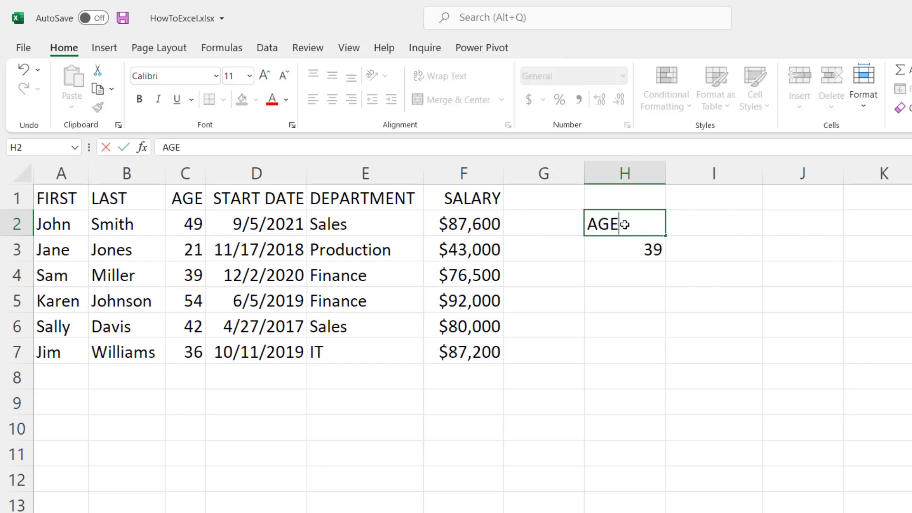
pyautogui.press('Return')
pyautogui.write('=')
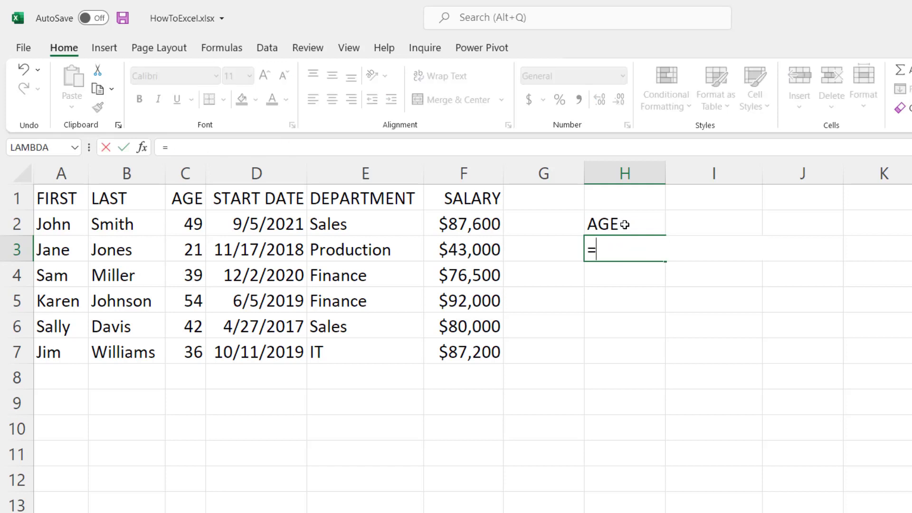
pyautogui.write('HLOOKUP(')
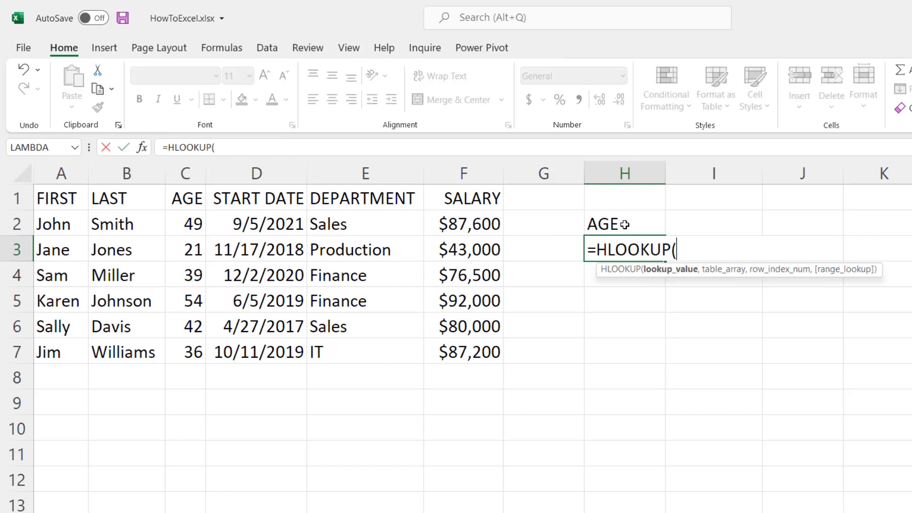
pyautogui.click(623, 225)
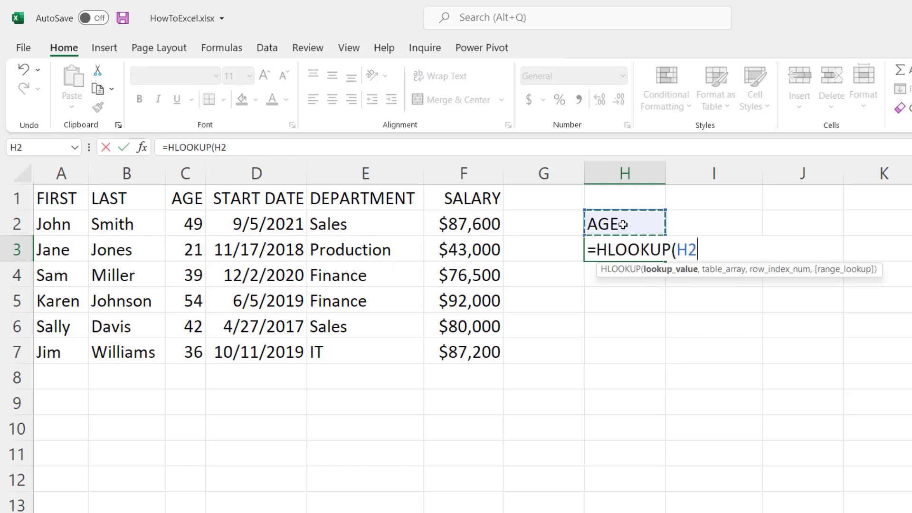
pyautogui.write(',')
pyautogui.moveTo(53, 203); pyautogui.dragTo(460, 345)
pyautogui.write(',')
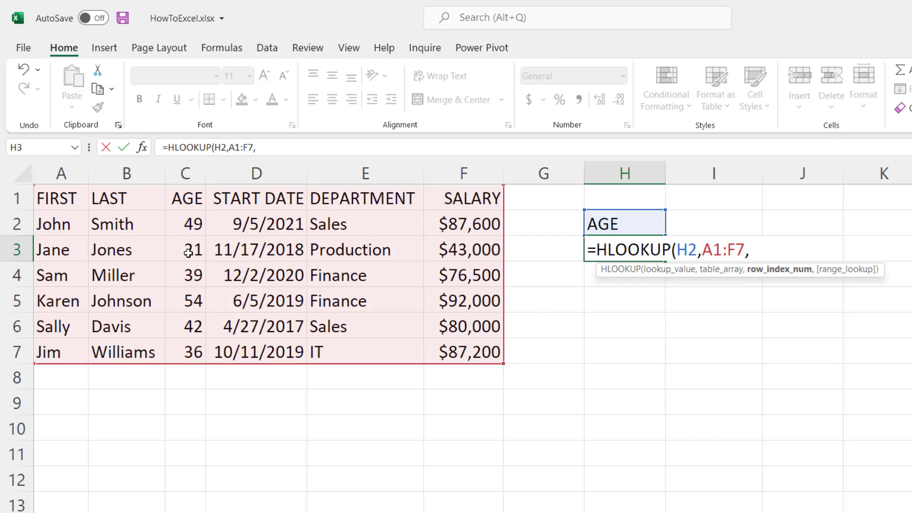
pyautogui.write('3,')
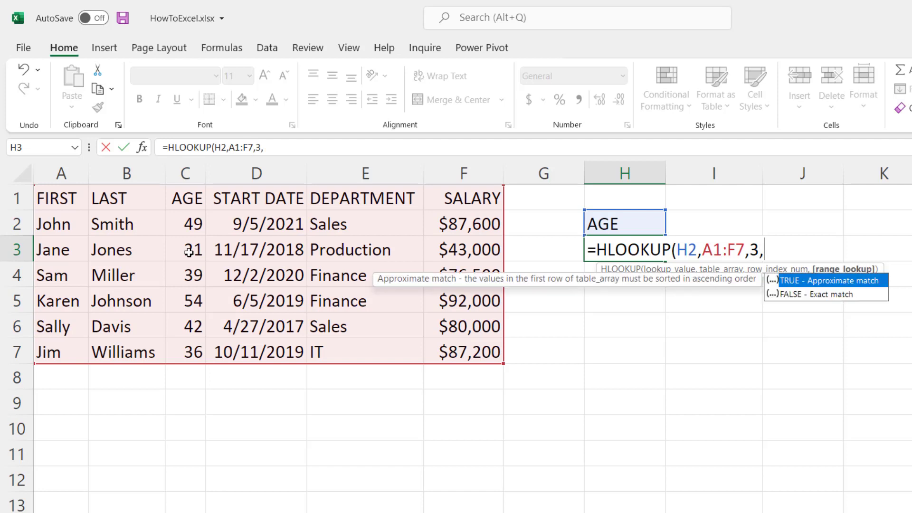
pyautogui.doubleClick(797, 297)
pyautogui.write(')')
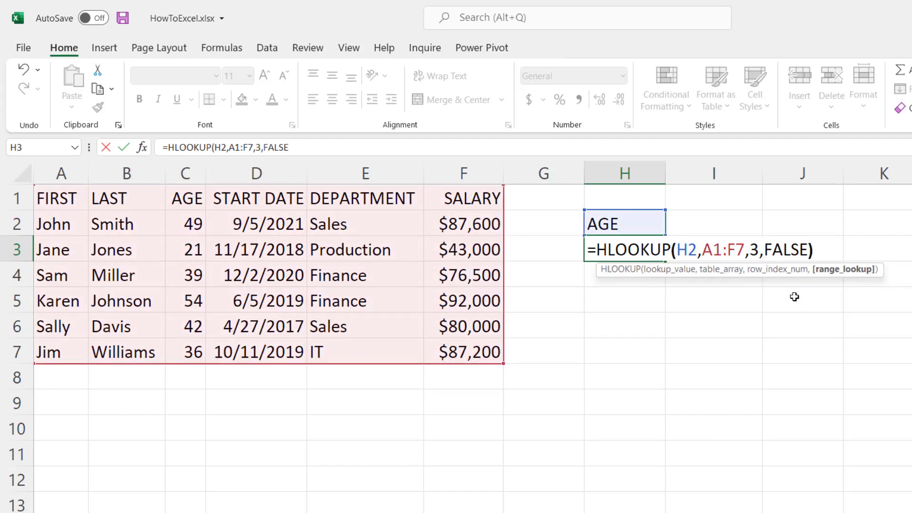
pyautogui.press('Return')
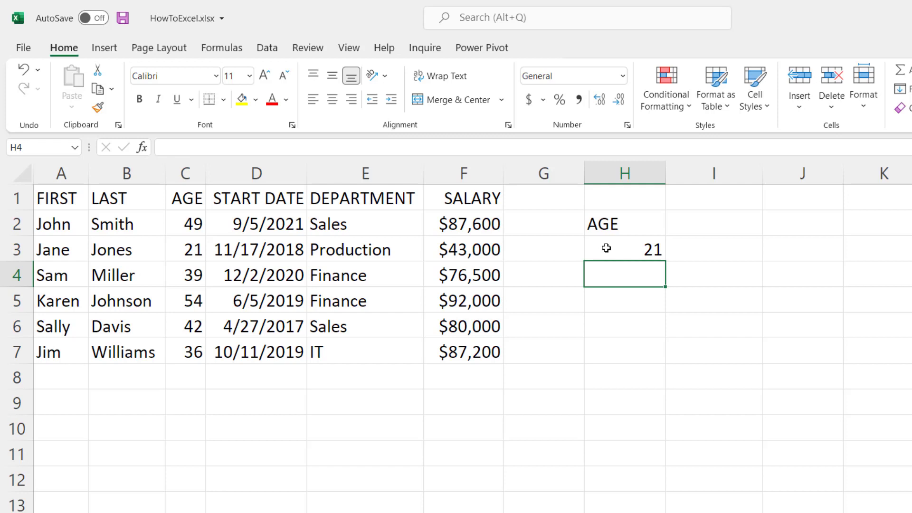
# Set H2 to Smith and enter =XLOOKUP(H2,B2:B7,F2:F7) in H3
pyautogui.click(611, 230)
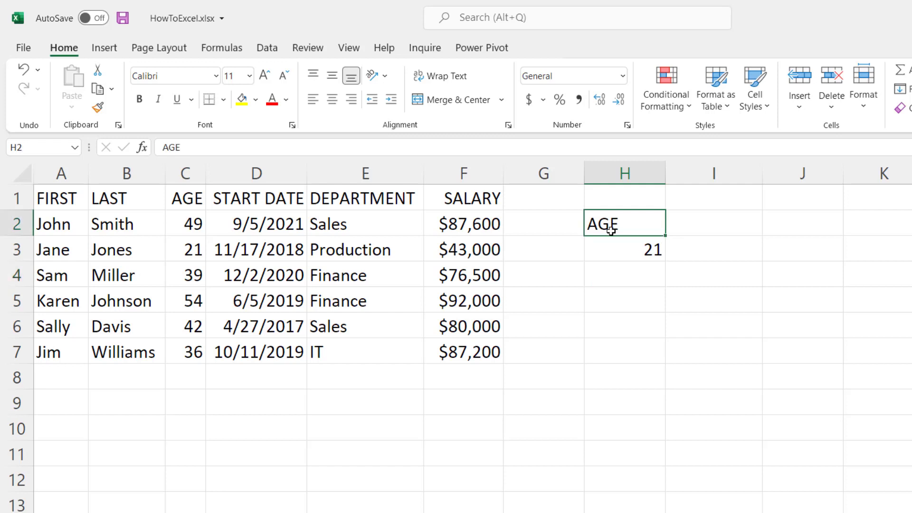
pyautogui.write('Smith')
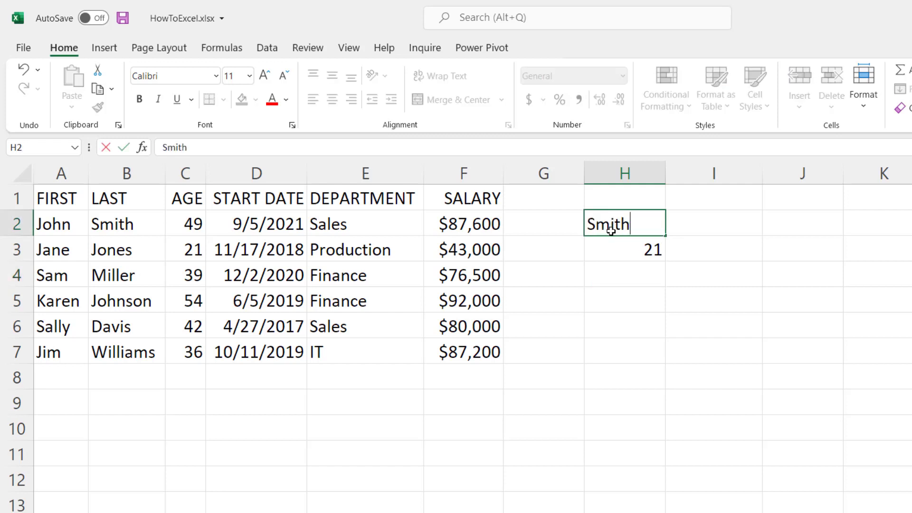
pyautogui.press('Return')
pyautogui.write('=')
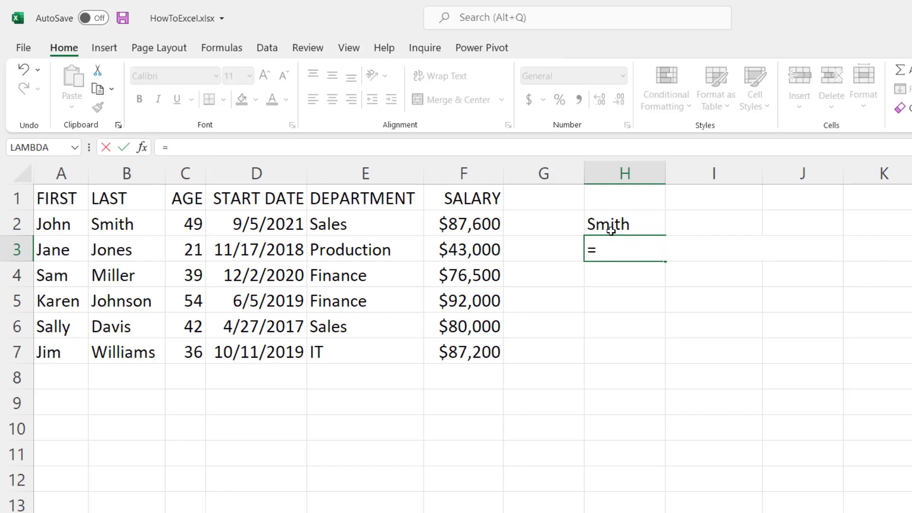
pyautogui.write('XLOOKUP(')
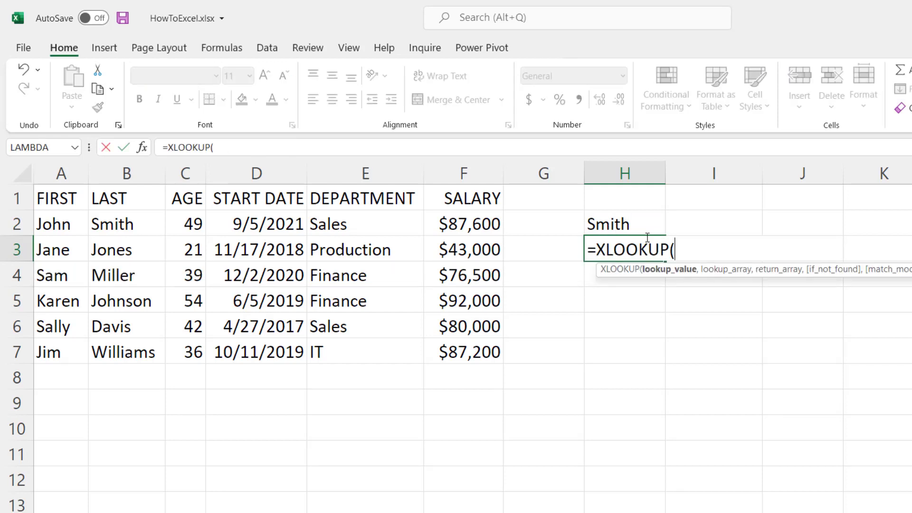
pyautogui.click(636, 225)
pyautogui.write(',')
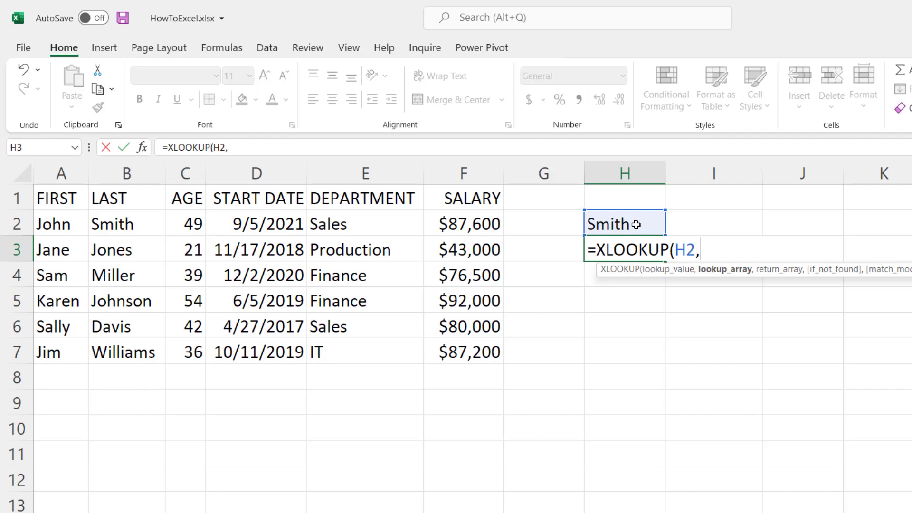
pyautogui.moveTo(100, 219); pyautogui.dragTo(104, 345)
pyautogui.write(',')
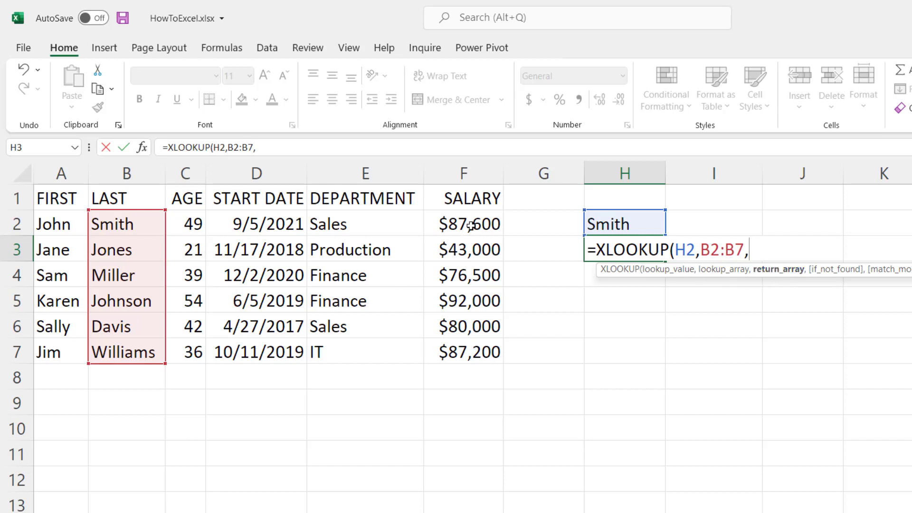
pyautogui.moveTo(471, 225); pyautogui.dragTo(475, 343)
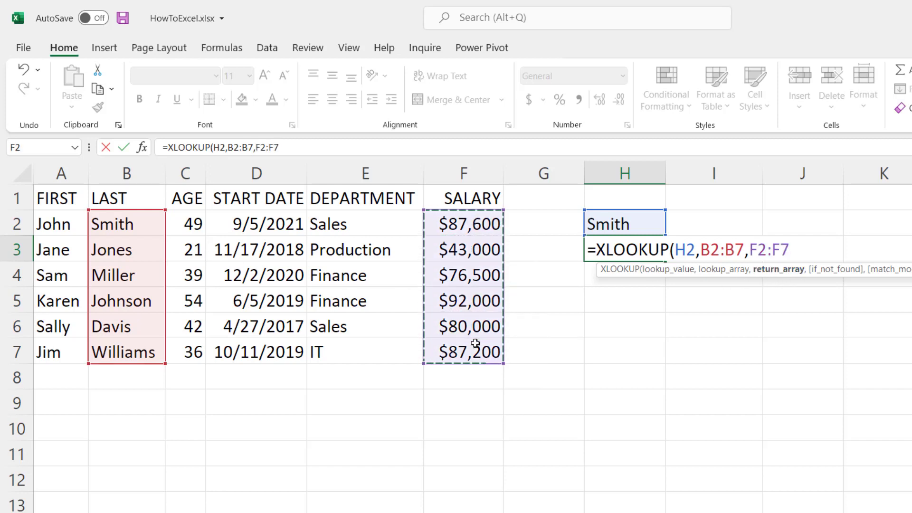
pyautogui.write(')')
pyautogui.press('Return')
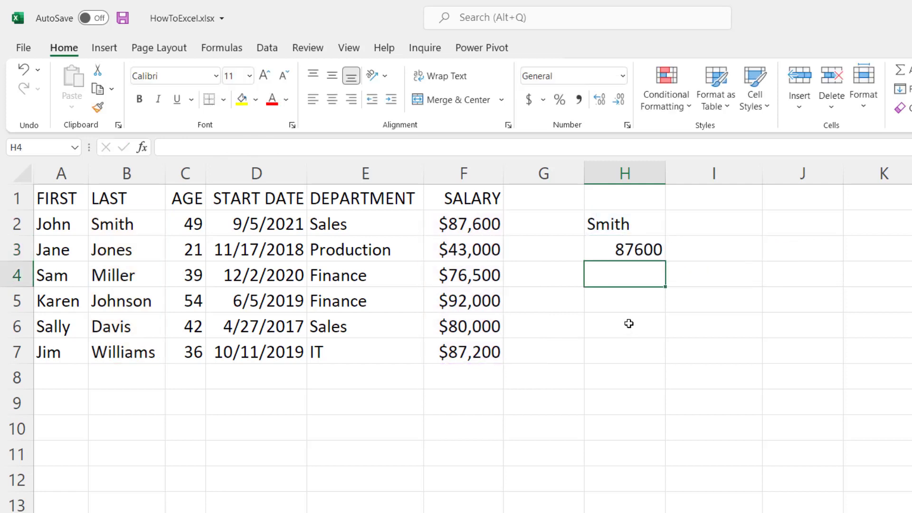
# Change H2 to Miller so H3 returns the salary 76500
pyautogui.click(628, 225)
pyautogui.write('Miller')
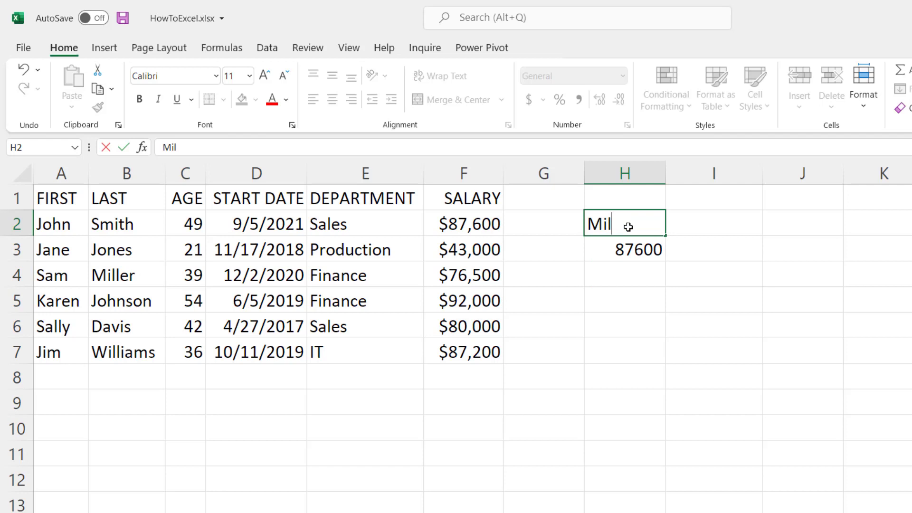
pyautogui.press('Return')
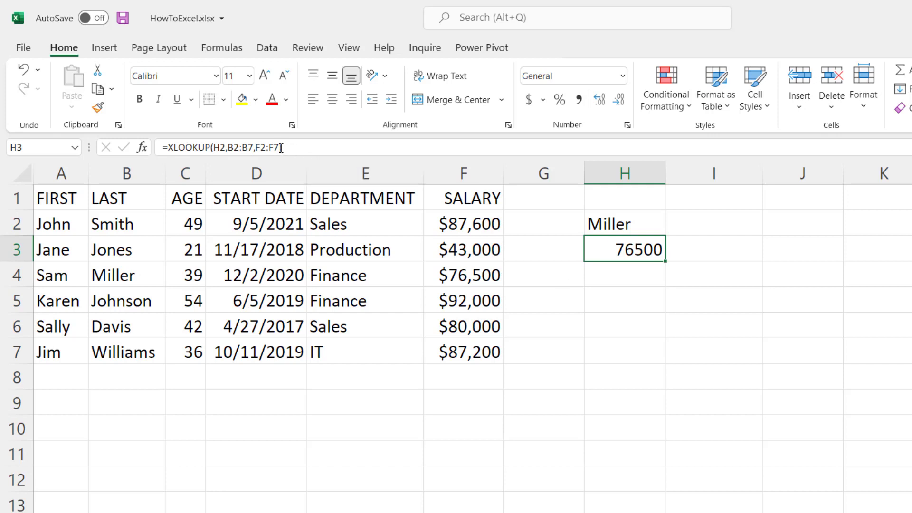
# Change the H3 XLOOKUP return range from F2:F7 to A2:C7 so it spills first name, last name and age
pyautogui.moveTo(281, 148); pyautogui.dragTo(258, 146)
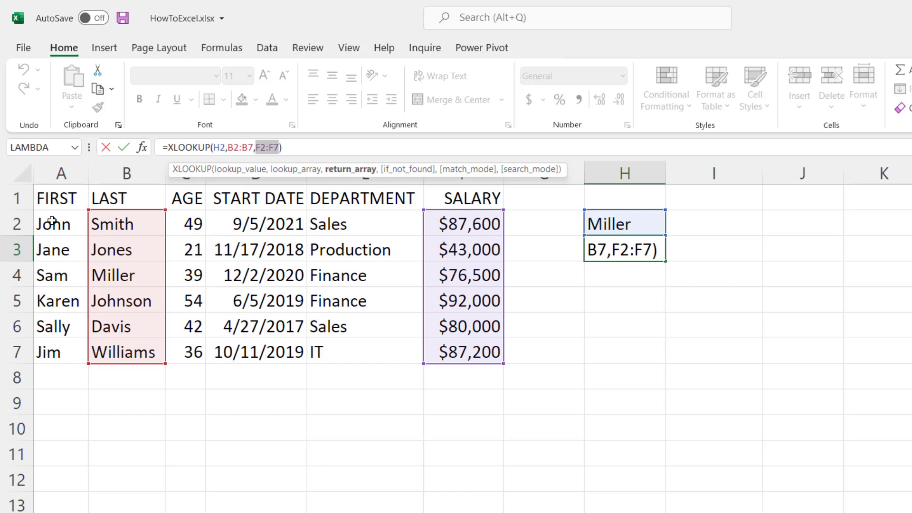
pyautogui.moveTo(52, 221); pyautogui.dragTo(180, 346)
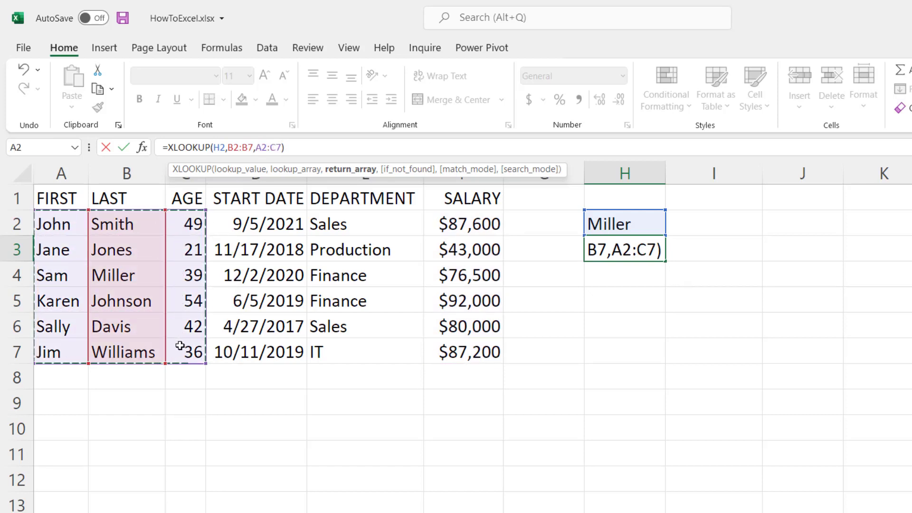
pyautogui.press('Return')
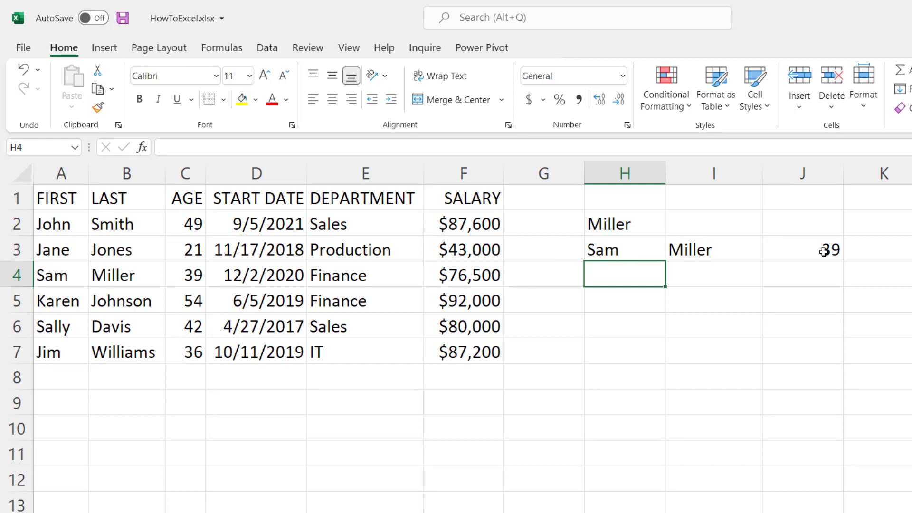
# Enter an employee's last name in H2 as the new lookup value
pyautogui.click(647, 227)
pyautogui.write('Smith')
pyautogui.press('Return')
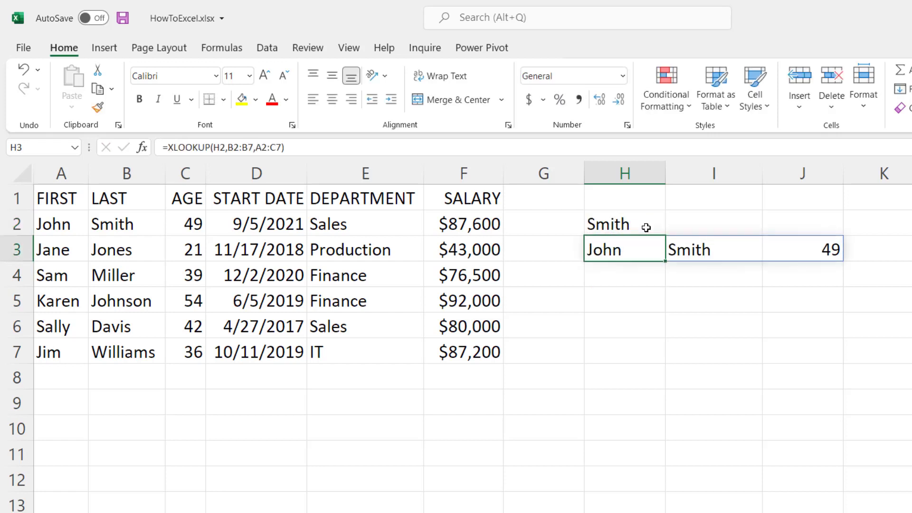